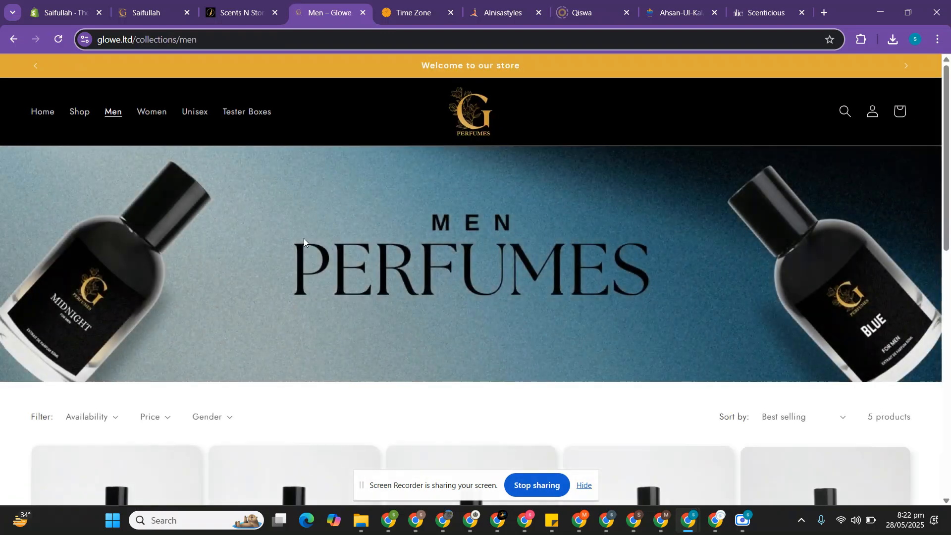
Step: Browse the Men, Women, Unisex, Tester Boxes and Shop collection pages of the Glowe store to examine their banners and products
{"action": "scroll", "coordinate": [381, 249], "scroll_direction": "down", "scroll_amount": 5}
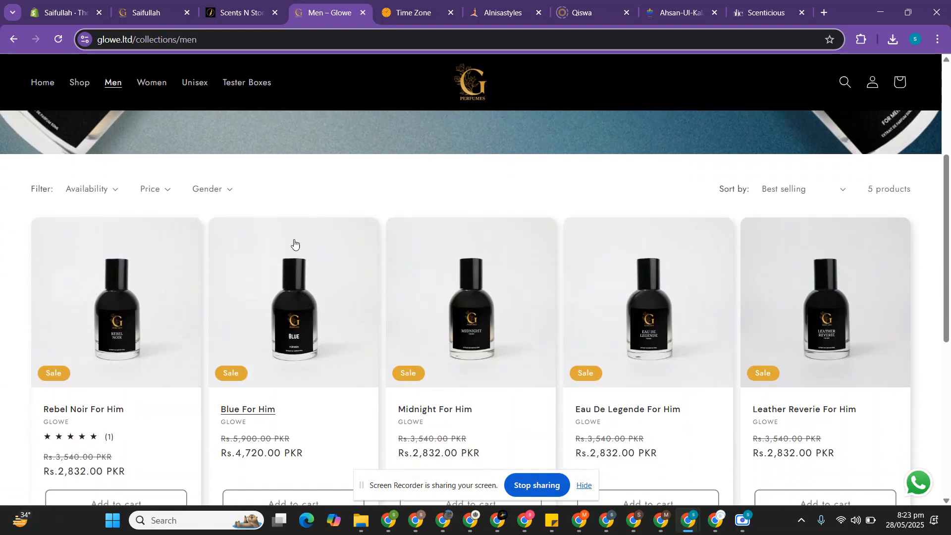
{"action": "scroll", "coordinate": [241, 304], "scroll_direction": "up", "scroll_amount": 5}
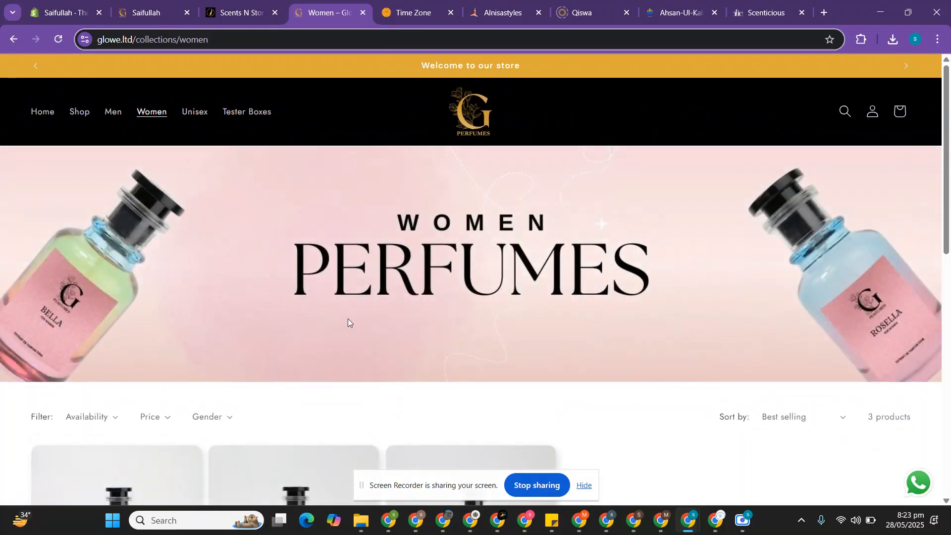
{"action": "scroll", "coordinate": [421, 265], "scroll_direction": "down", "scroll_amount": 4}
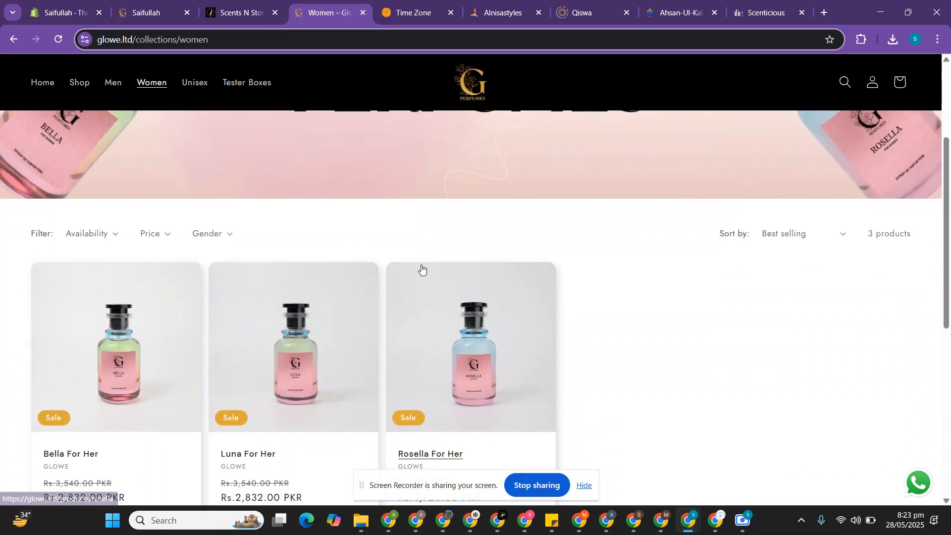
{"action": "scroll", "coordinate": [317, 217], "scroll_direction": "up", "scroll_amount": 4}
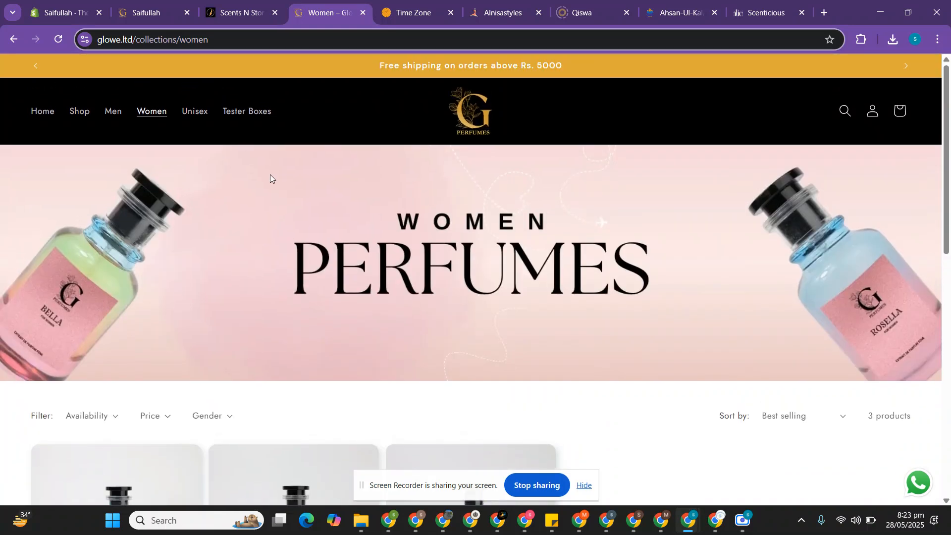
{"action": "left_click", "coordinate": [200, 114]}
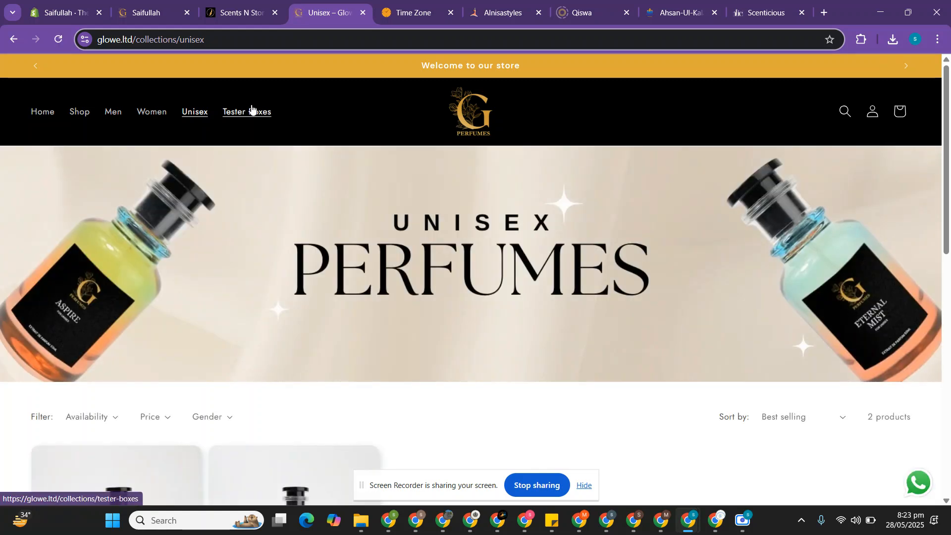
{"action": "left_click", "coordinate": [247, 110]}
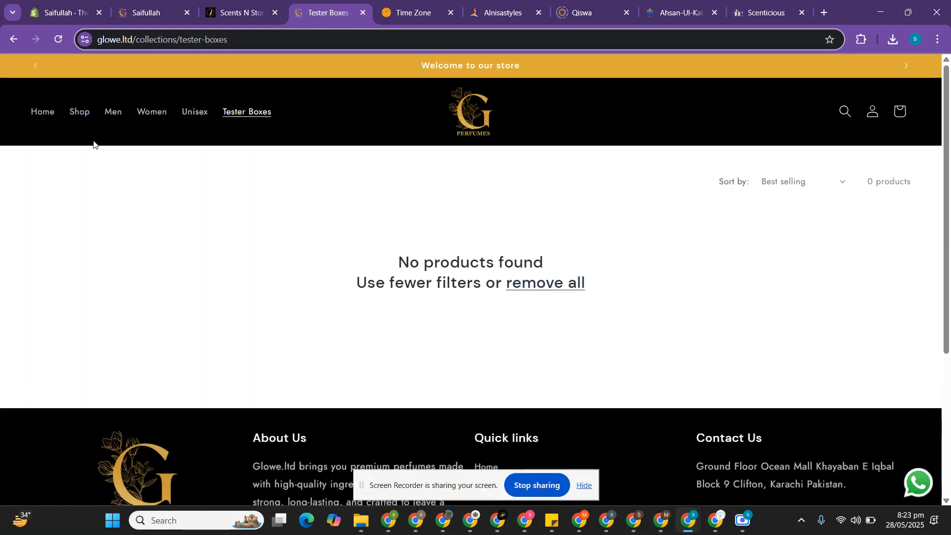
{"action": "left_click", "coordinate": [88, 120]}
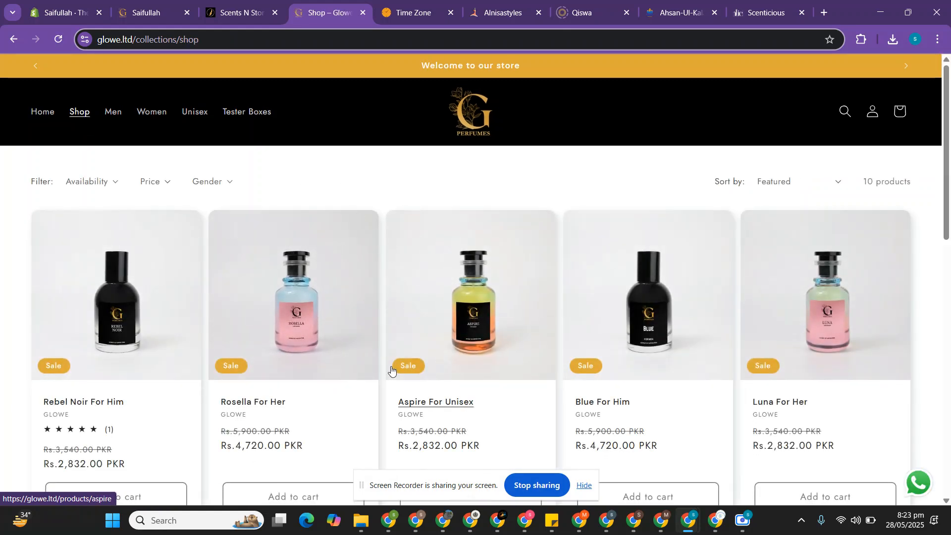
{"action": "scroll", "coordinate": [393, 371], "scroll_direction": "down", "scroll_amount": 3}
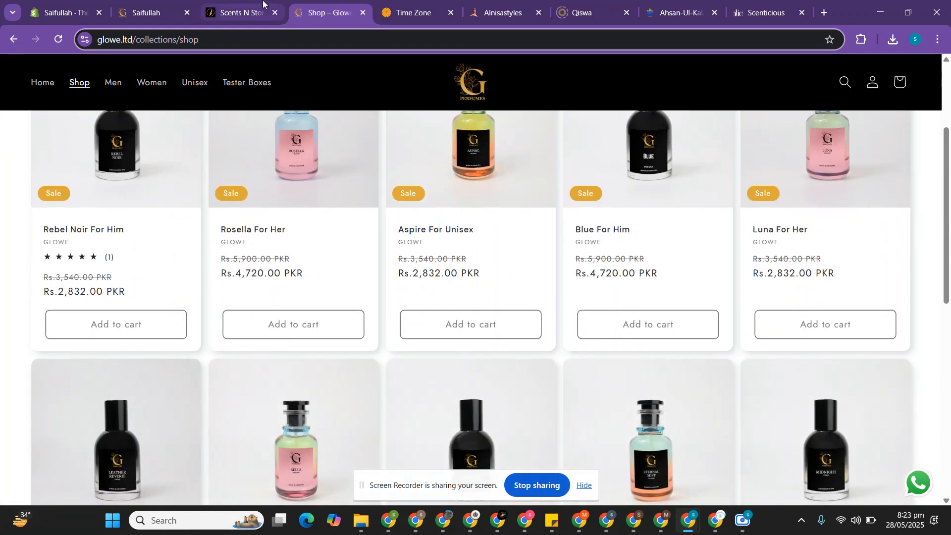
Step: Switch to the Scents N Stories store and view its men's perfume collection page
{"action": "left_click", "coordinate": [237, 12]}
{"action": "mouse_move", "coordinate": [156, 142]}
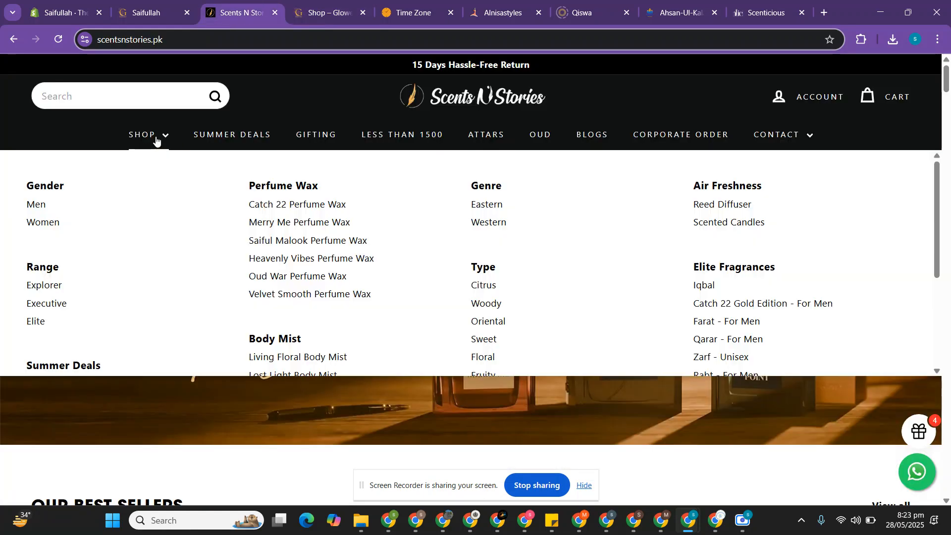
{"action": "left_click", "coordinate": [53, 207]}
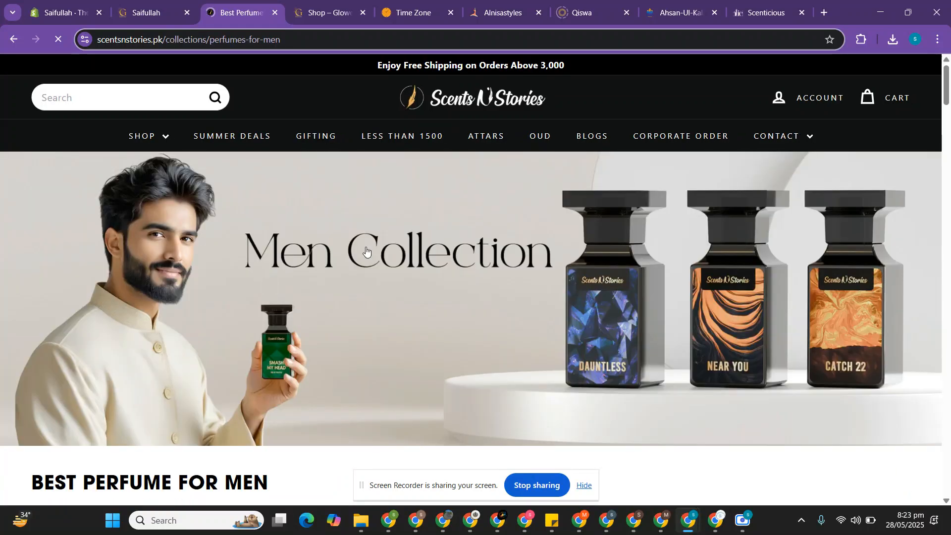
Step: Open the Trade theme for customization in the Shopify admin and create a collection template named men, based on Default collection
{"action": "left_click", "coordinate": [87, 4]}
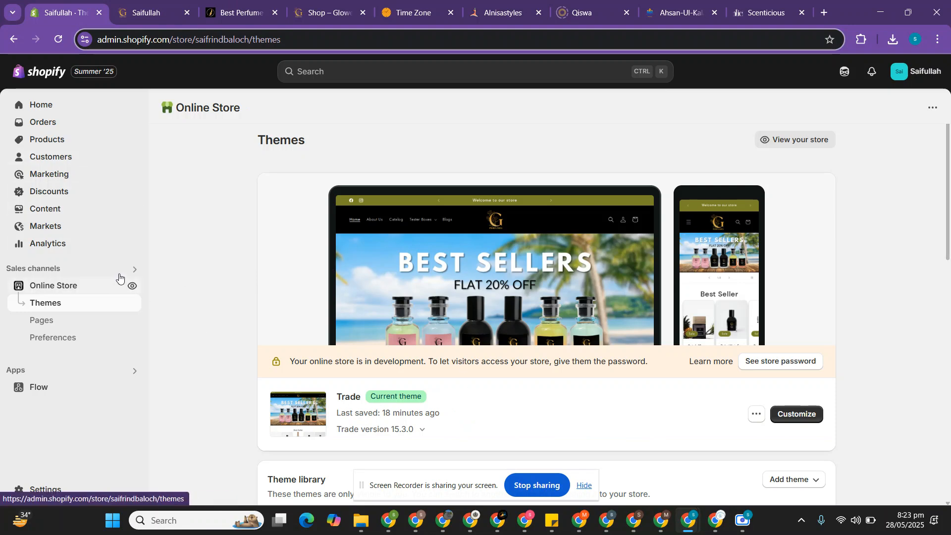
{"action": "left_click", "coordinate": [801, 416]}
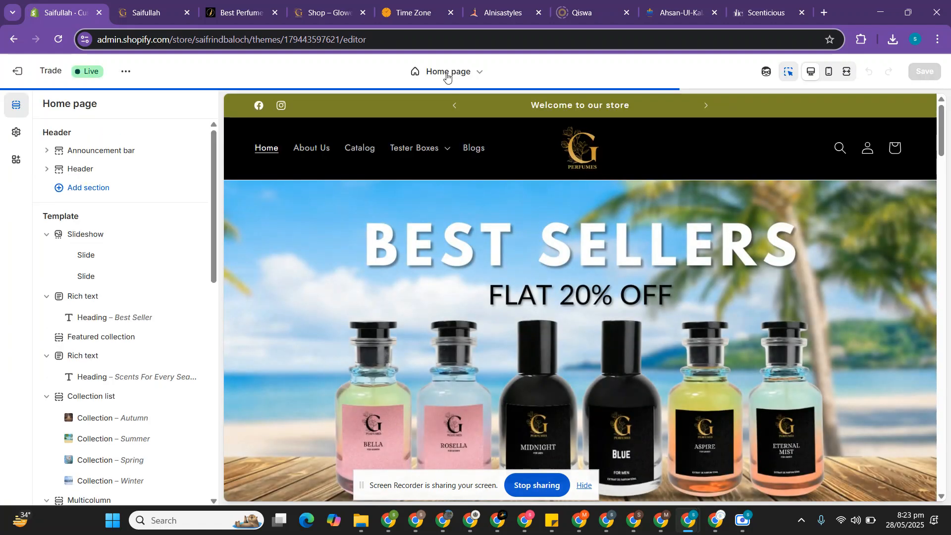
{"action": "left_click", "coordinate": [452, 75]}
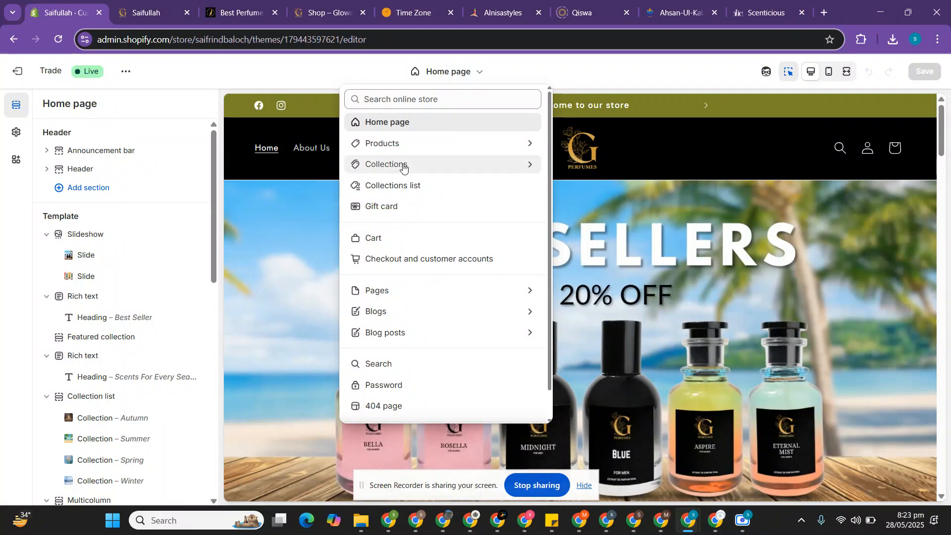
{"action": "left_click", "coordinate": [397, 168]}
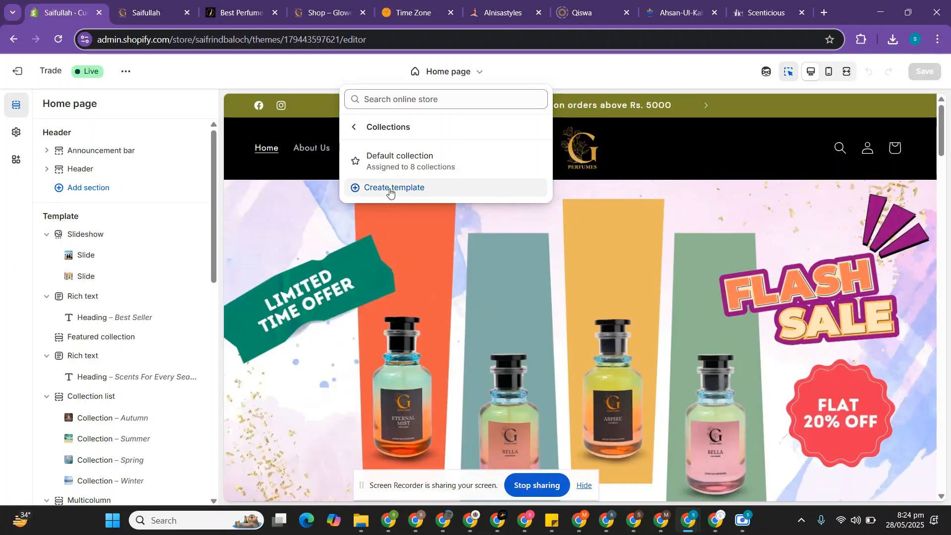
{"action": "left_click", "coordinate": [390, 192]}
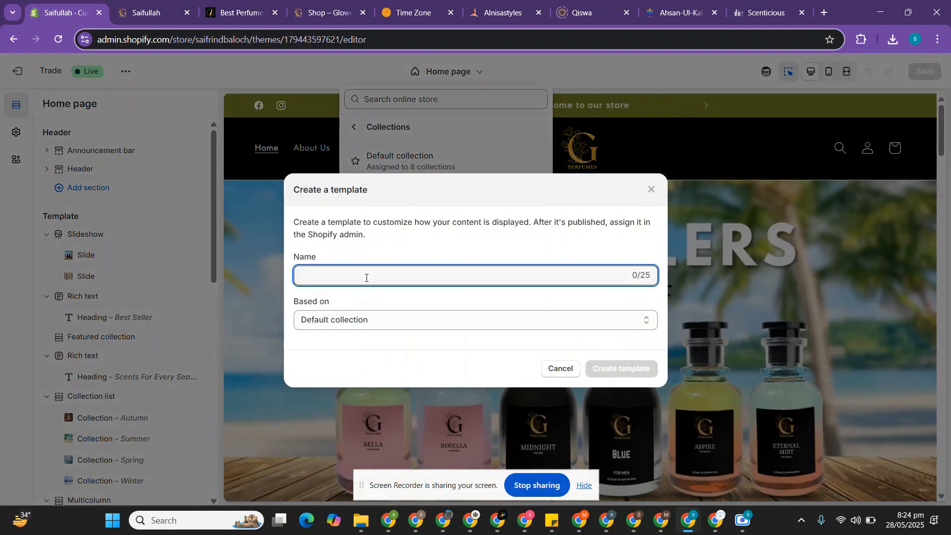
{"action": "type", "text": "me"}
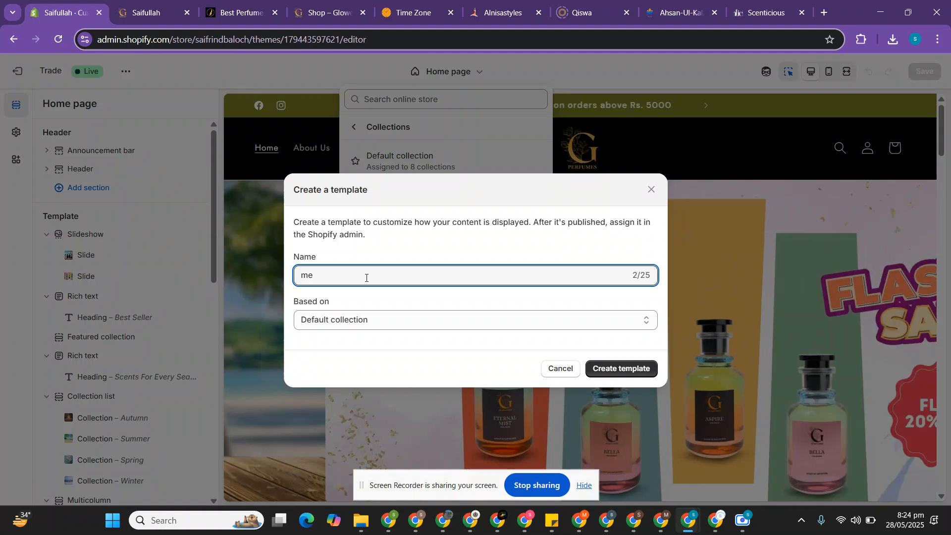
{"action": "type", "text": "n"}
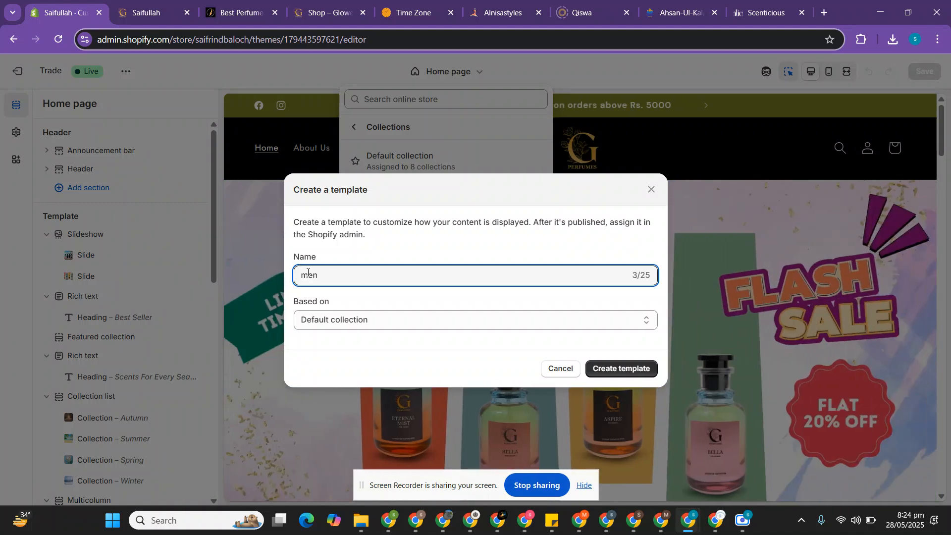
{"action": "left_click", "coordinate": [622, 369]}
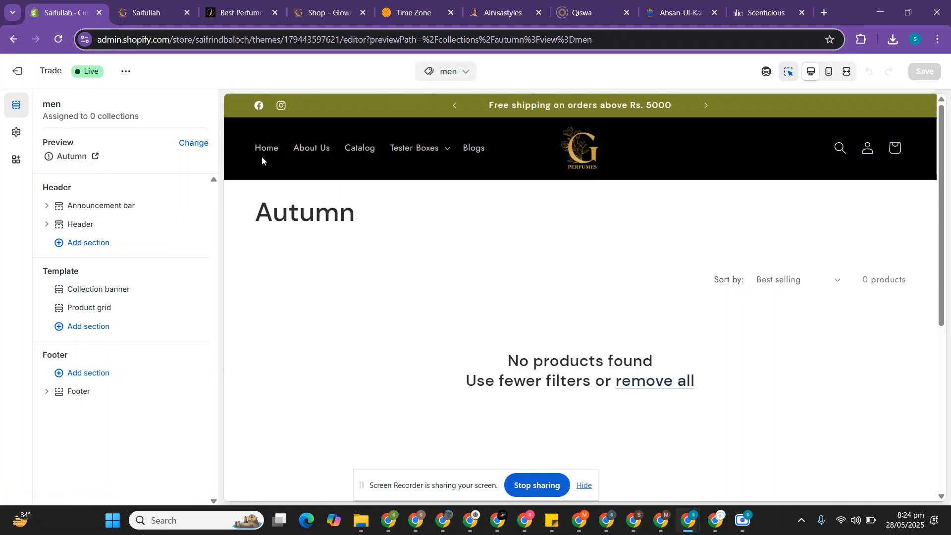
Step: Set the template preview to the Men collection and look over its product grid
{"action": "left_click", "coordinate": [196, 145]}
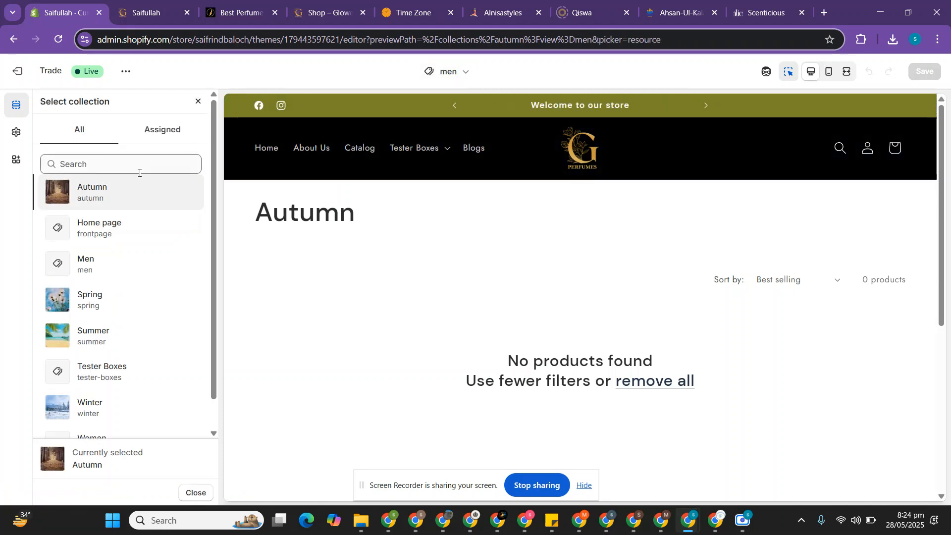
{"action": "left_click", "coordinate": [118, 267]}
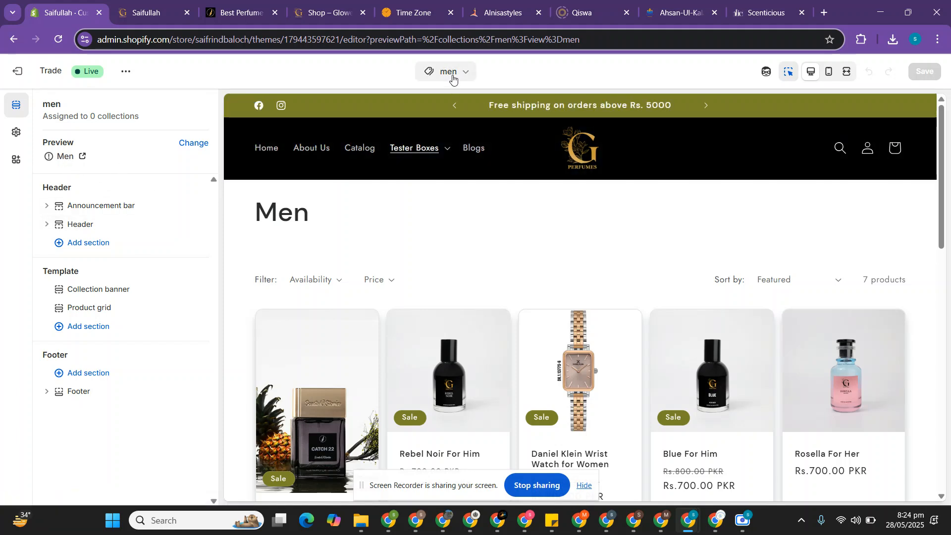
{"action": "scroll", "coordinate": [439, 289], "scroll_direction": "down", "scroll_amount": 2}
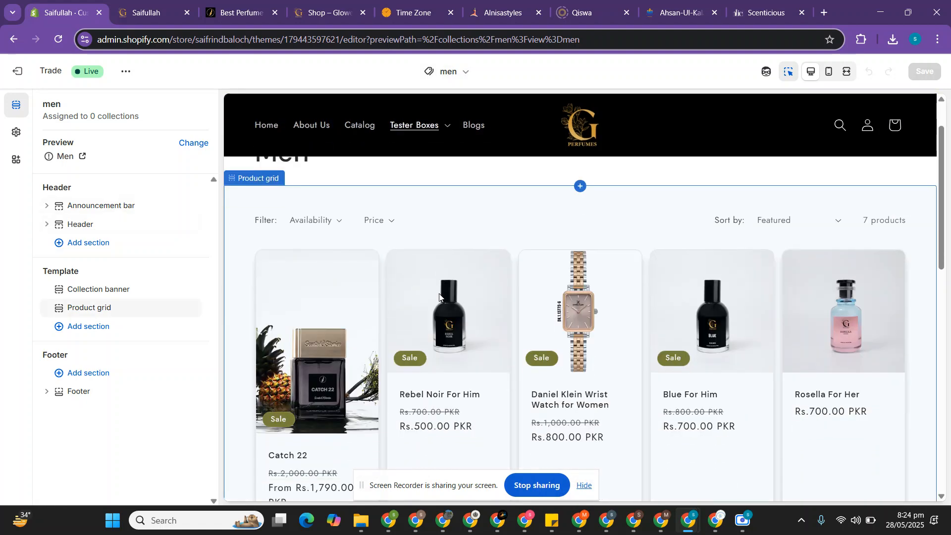
{"action": "scroll", "coordinate": [387, 267], "scroll_direction": "up", "scroll_amount": 2}
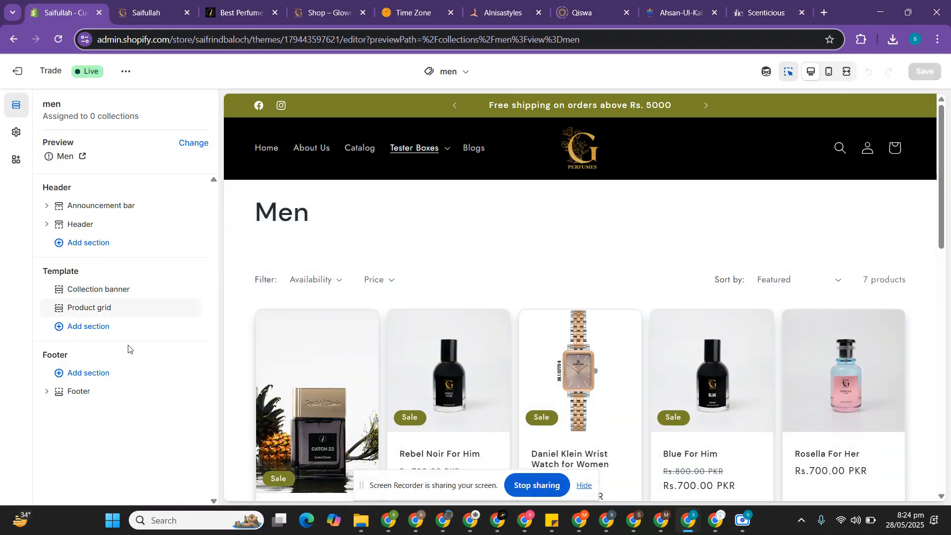
Step: Add an Image banner section to the men template and upload the file 2 from Downloads as its first image
{"action": "left_click", "coordinate": [90, 328]}
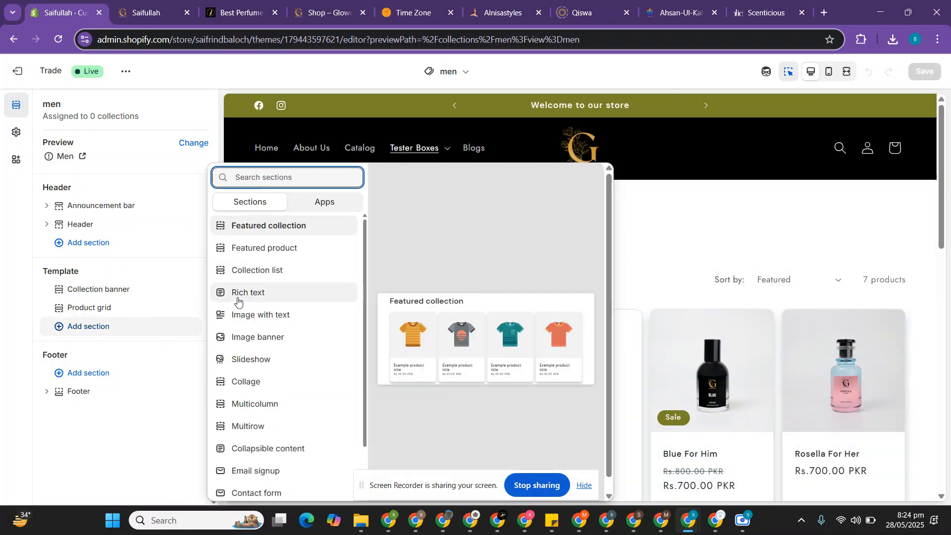
{"action": "left_click", "coordinate": [276, 337]}
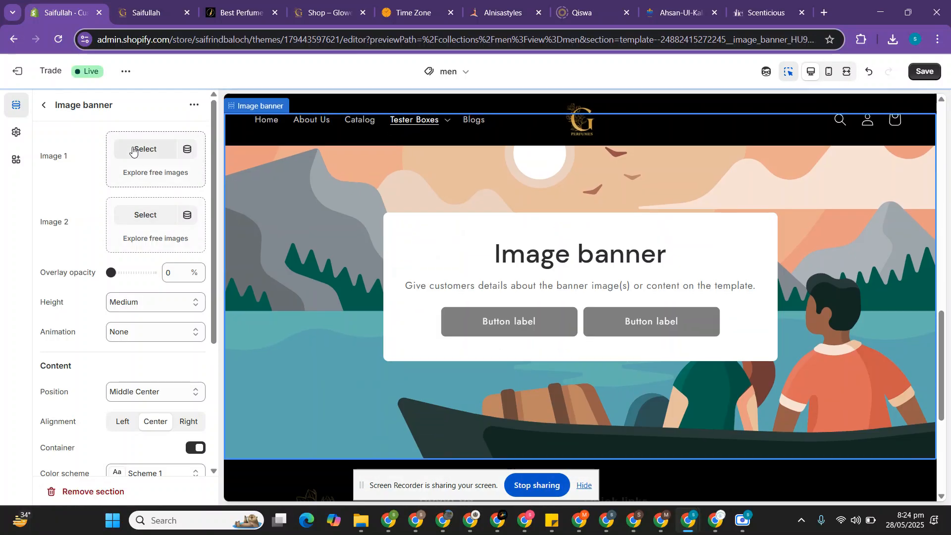
{"action": "left_click", "coordinate": [132, 149]}
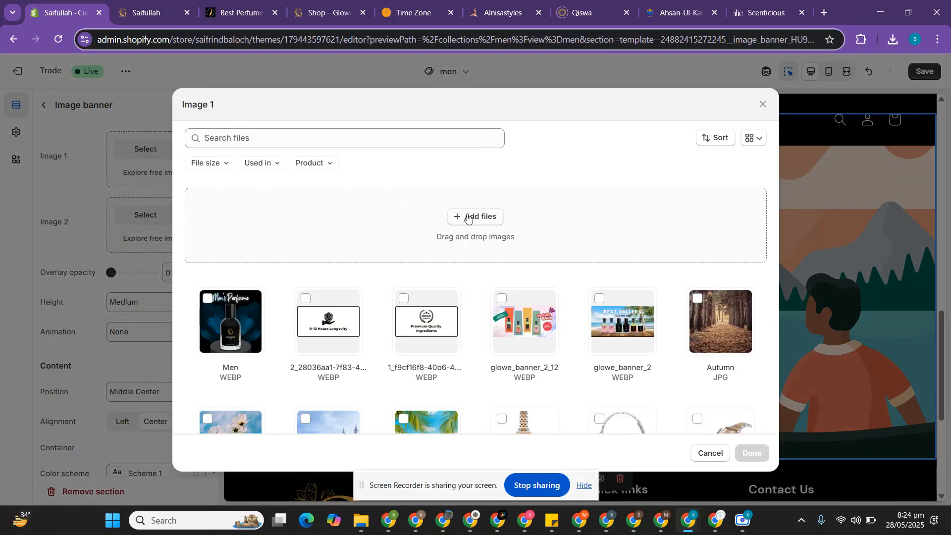
{"action": "left_click", "coordinate": [468, 217]}
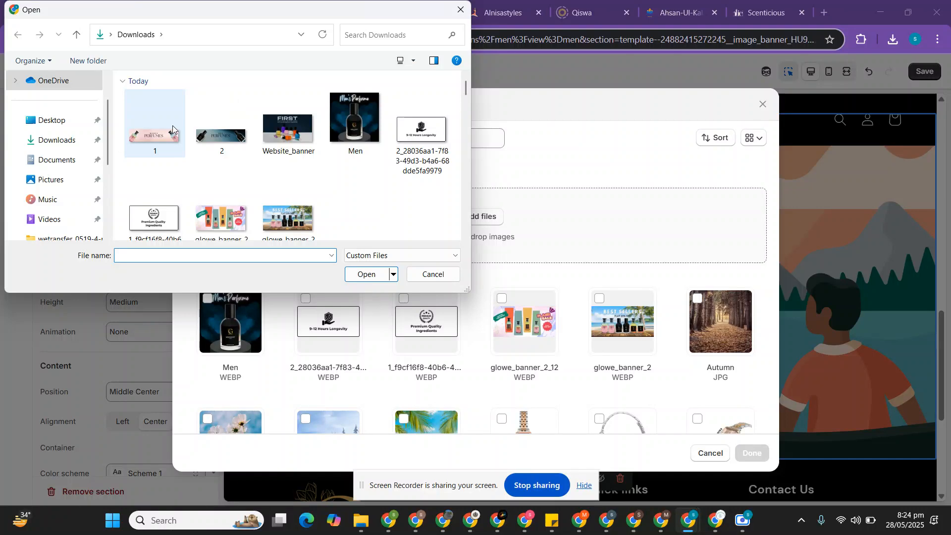
{"action": "left_click", "coordinate": [220, 144]}
{"action": "left_click", "coordinate": [367, 275]}
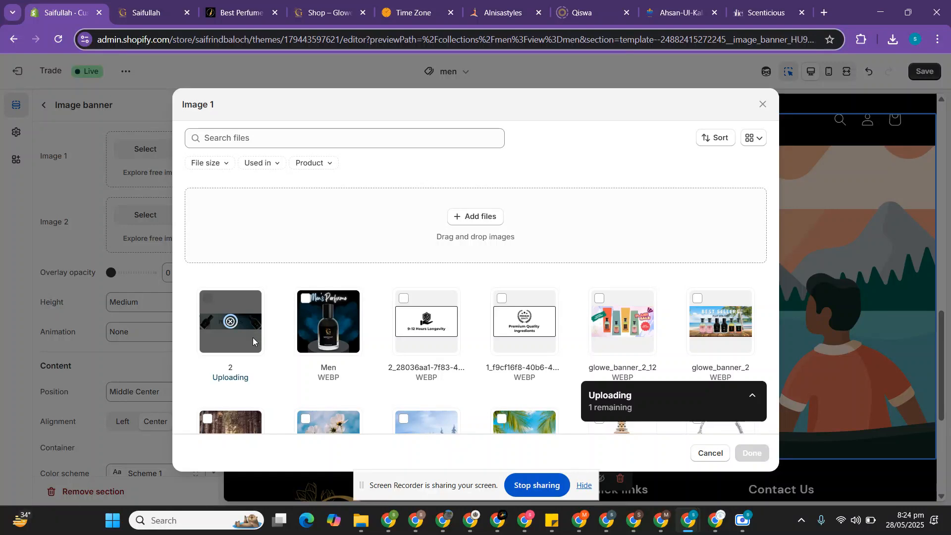
{"action": "left_click", "coordinate": [753, 453]}
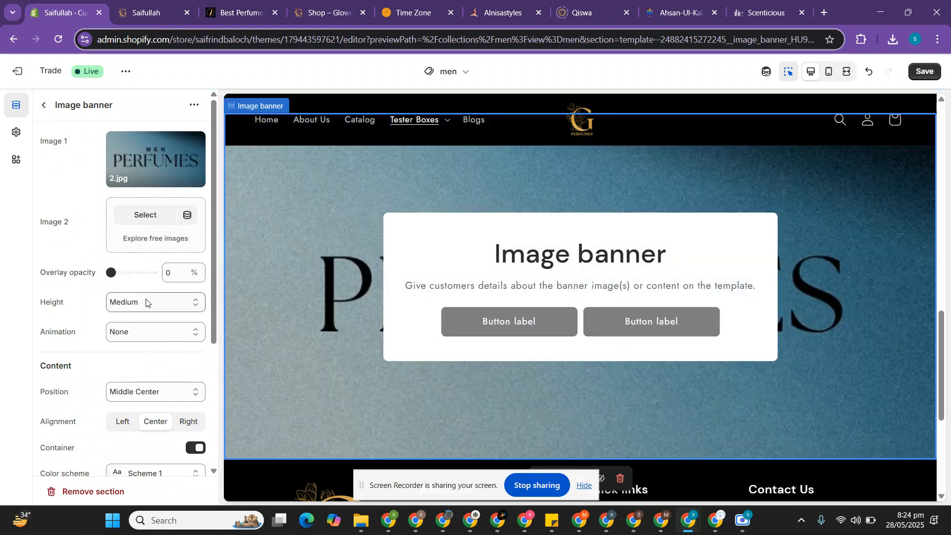
Step: Set the banner height to Adapt to first image and disable its container, mobile image stacking and mobile container
{"action": "left_click", "coordinate": [146, 302]}
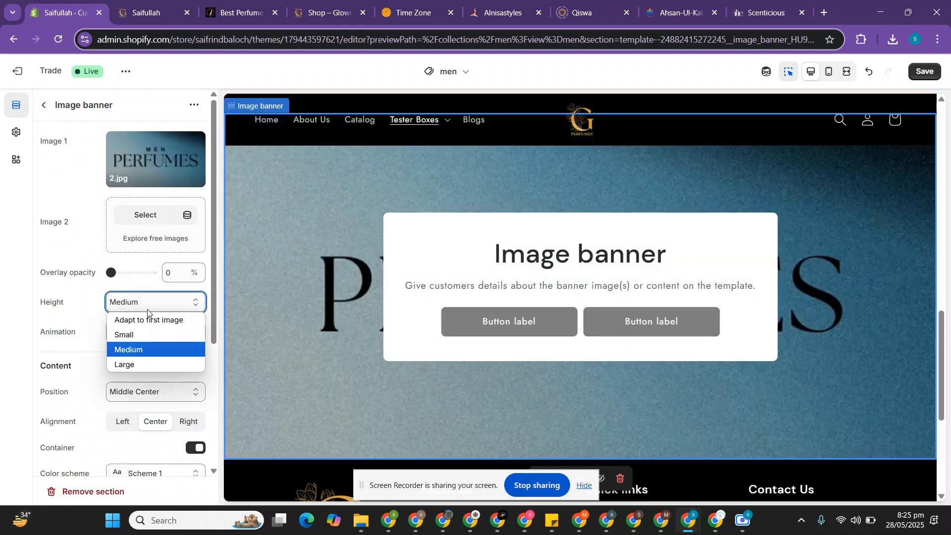
{"action": "left_click", "coordinate": [148, 317]}
{"action": "scroll", "coordinate": [149, 318], "scroll_direction": "down", "scroll_amount": 1}
{"action": "scroll", "coordinate": [150, 318], "scroll_direction": "down", "scroll_amount": 1}
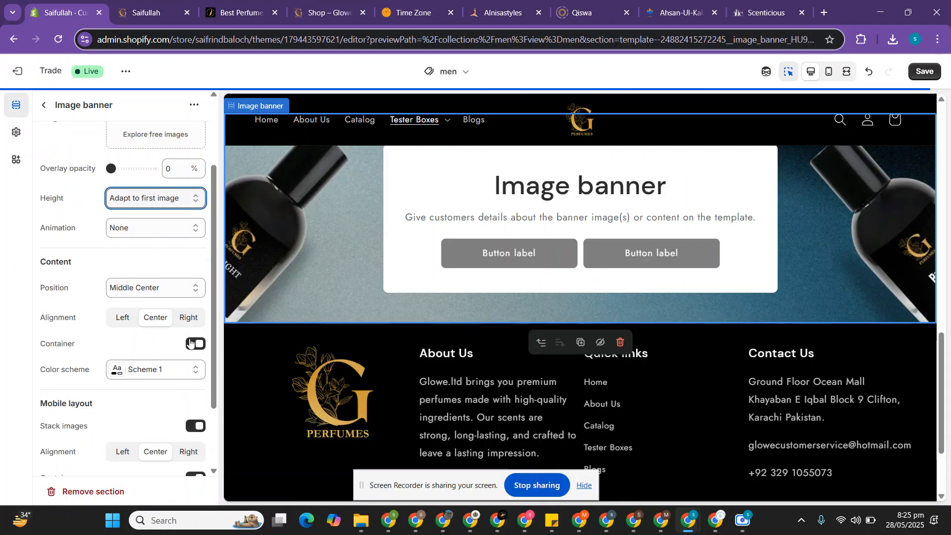
{"action": "left_click", "coordinate": [190, 342]}
{"action": "scroll", "coordinate": [190, 343], "scroll_direction": "down", "scroll_amount": 2}
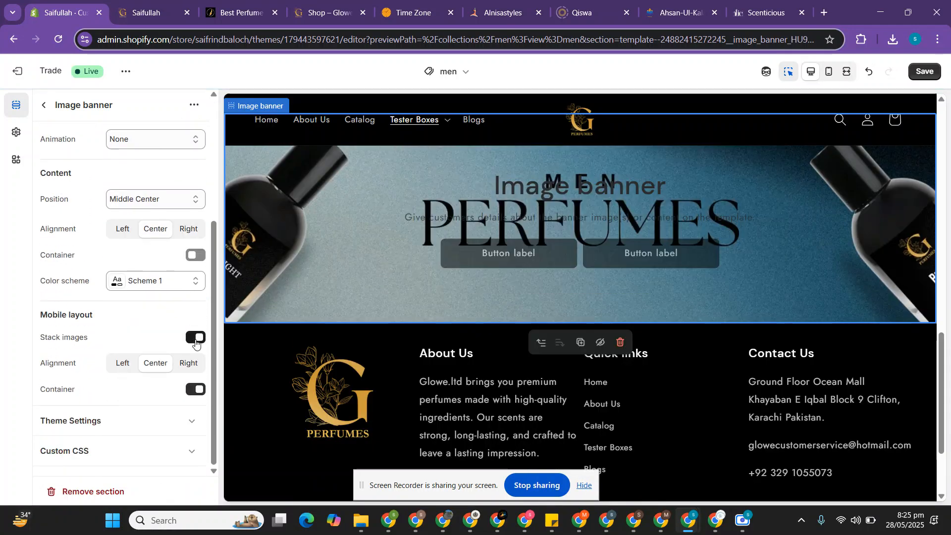
{"action": "left_click", "coordinate": [197, 392]}
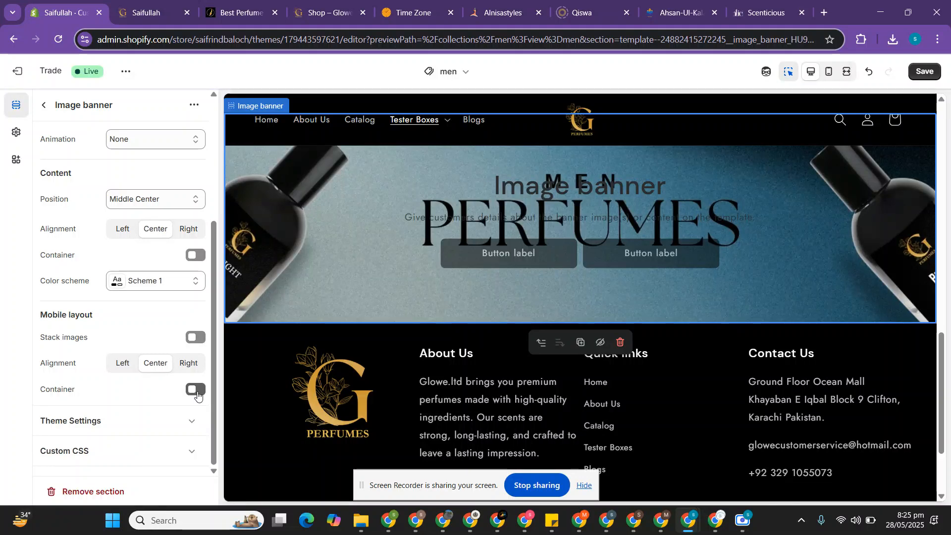
{"action": "scroll", "coordinate": [157, 327], "scroll_direction": "up", "scroll_amount": 4}
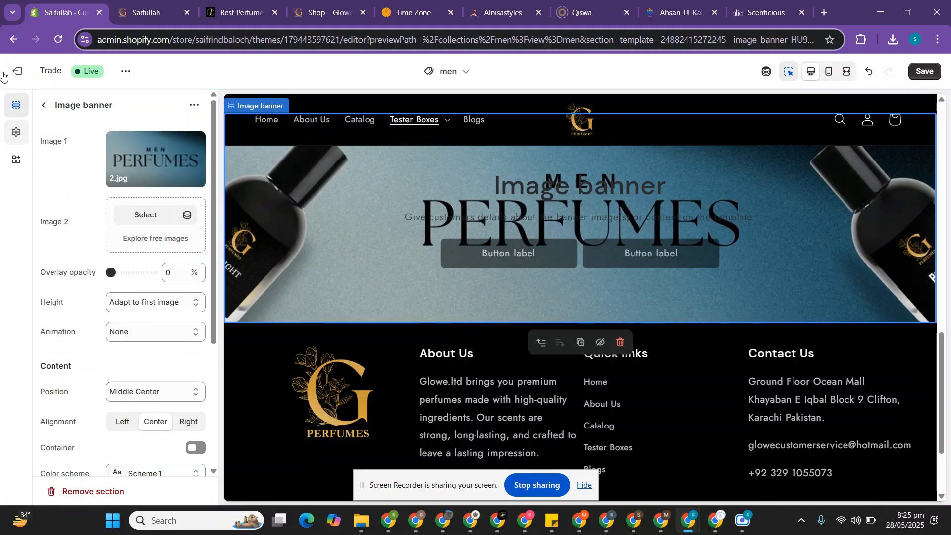
Step: Remove the heading, text and buttons blocks from the Image banner section and move it above the Collection banner
{"action": "left_click", "coordinate": [48, 103]}
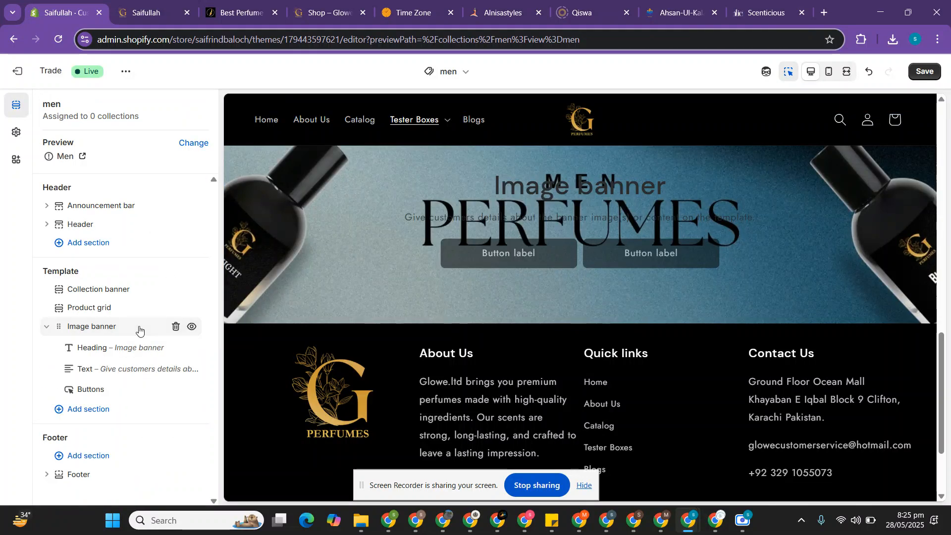
{"action": "left_click", "coordinate": [176, 351]}
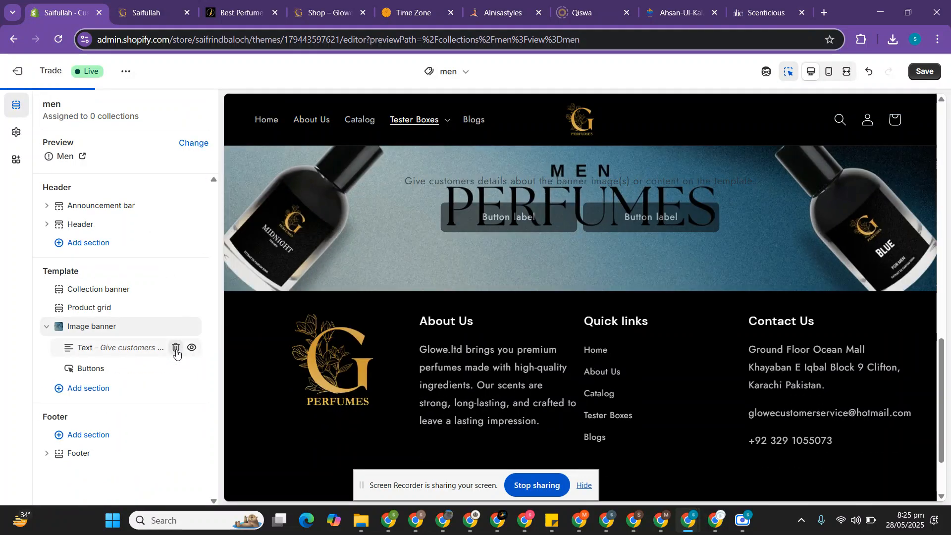
{"action": "left_click", "coordinate": [175, 351]}
{"action": "left_click", "coordinate": [176, 351]}
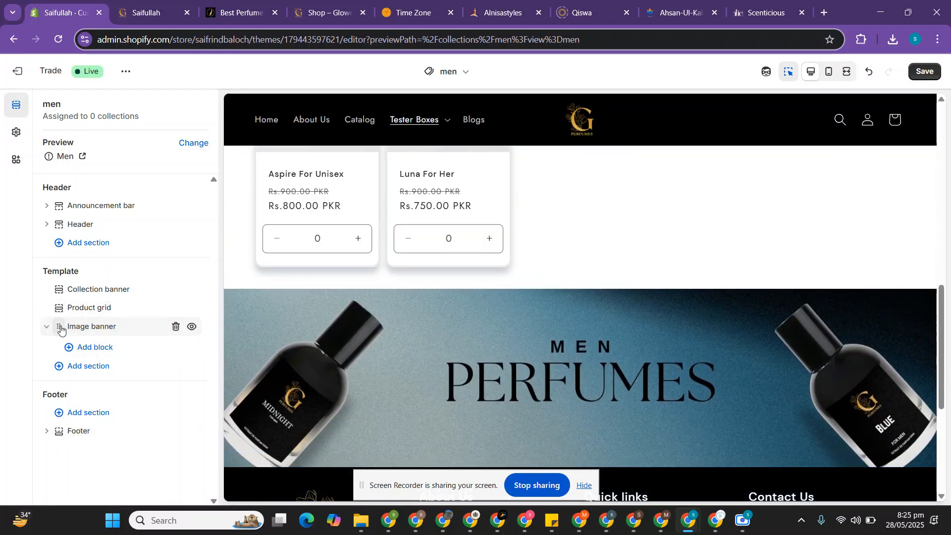
{"action": "left_click_drag", "start_coordinate": [60, 329], "coordinate": [54, 283]}
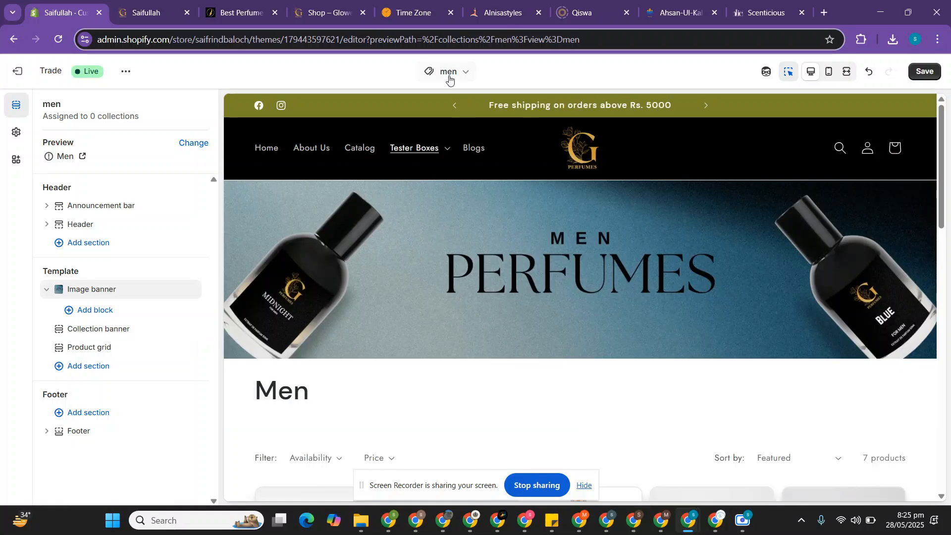
Step: Check the product cards in the Men preview and set the product grid's image ratio to Portrait
{"action": "scroll", "coordinate": [472, 316], "scroll_direction": "down", "scroll_amount": 2}
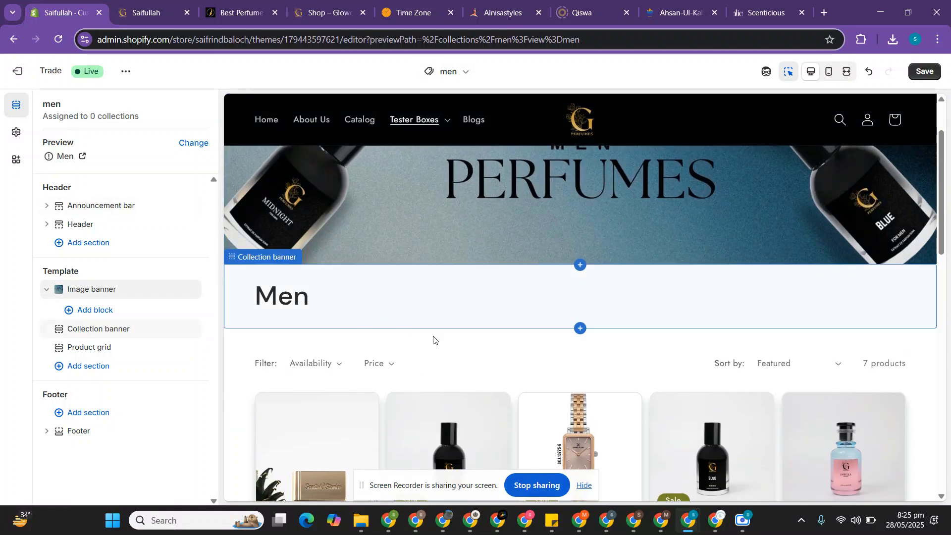
{"action": "scroll", "coordinate": [433, 338], "scroll_direction": "down", "scroll_amount": 5}
{"action": "scroll", "coordinate": [433, 339], "scroll_direction": "up", "scroll_amount": 2}
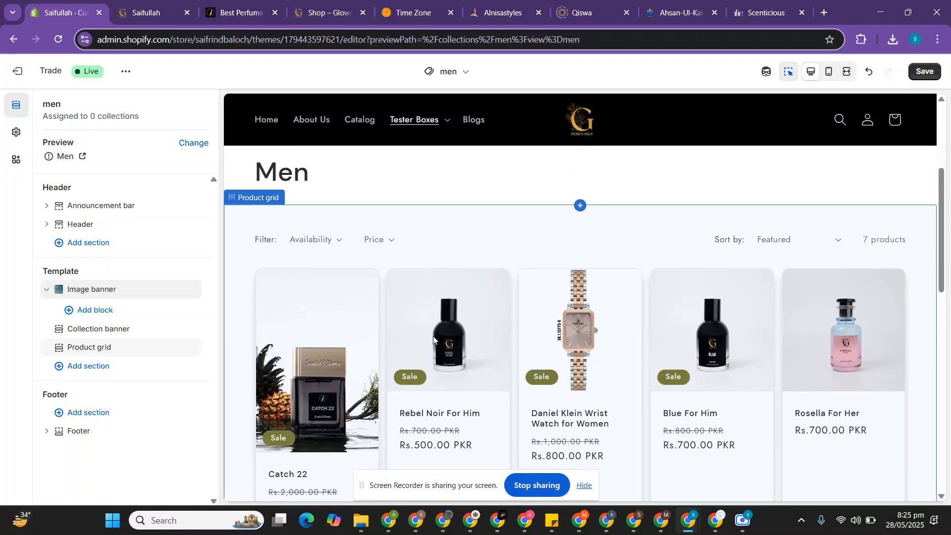
{"action": "scroll", "coordinate": [347, 346], "scroll_direction": "down", "scroll_amount": 2}
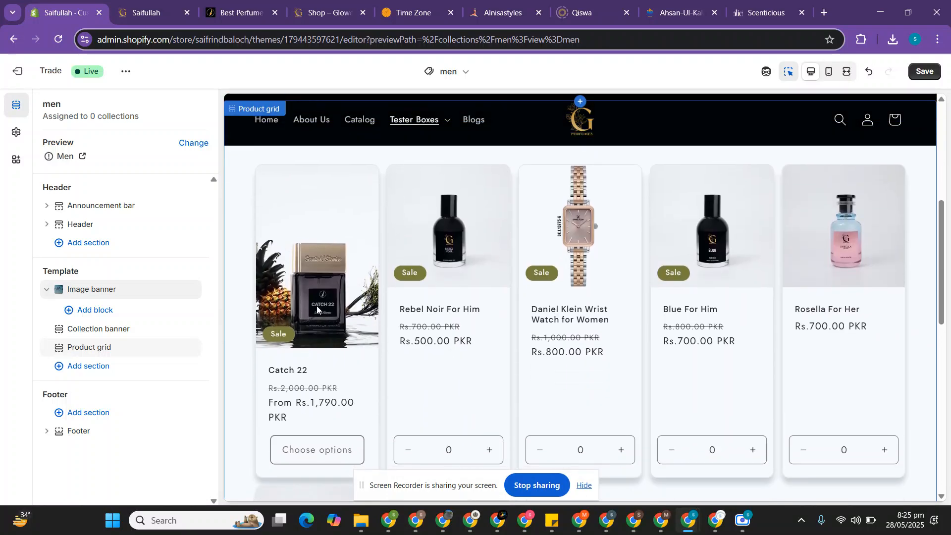
{"action": "scroll", "coordinate": [346, 310], "scroll_direction": "up", "scroll_amount": 2}
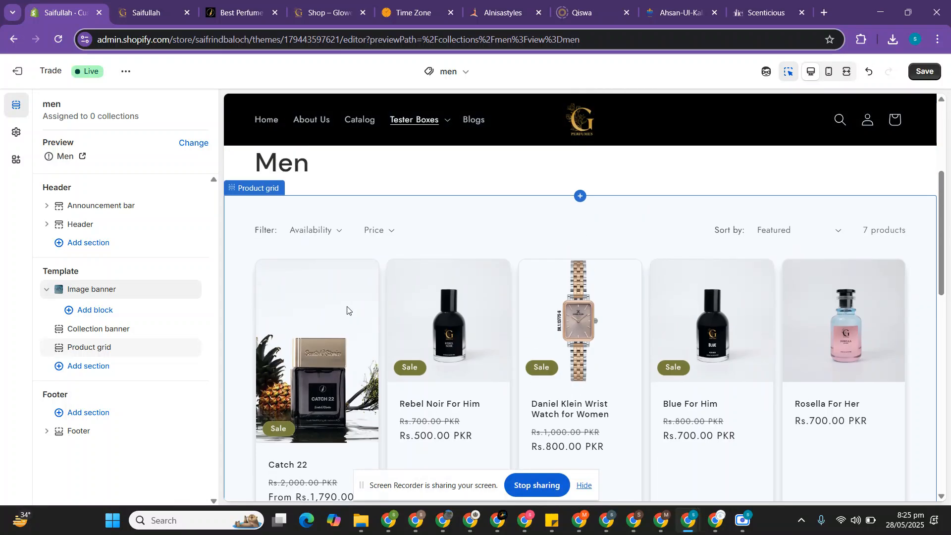
{"action": "scroll", "coordinate": [346, 309], "scroll_direction": "down", "scroll_amount": 2}
{"action": "scroll", "coordinate": [346, 310], "scroll_direction": "down", "scroll_amount": 2}
{"action": "scroll", "coordinate": [346, 309], "scroll_direction": "up", "scroll_amount": 1}
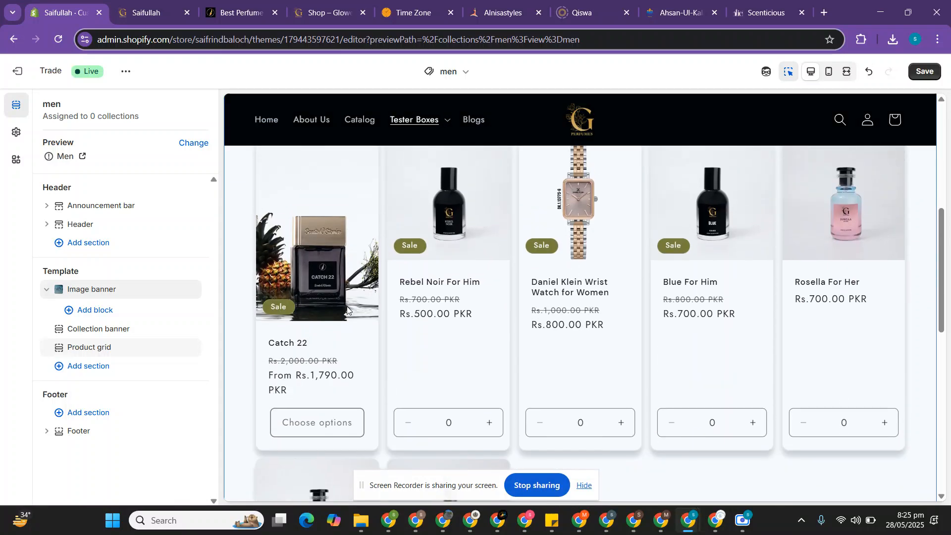
{"action": "left_click", "coordinate": [101, 348]}
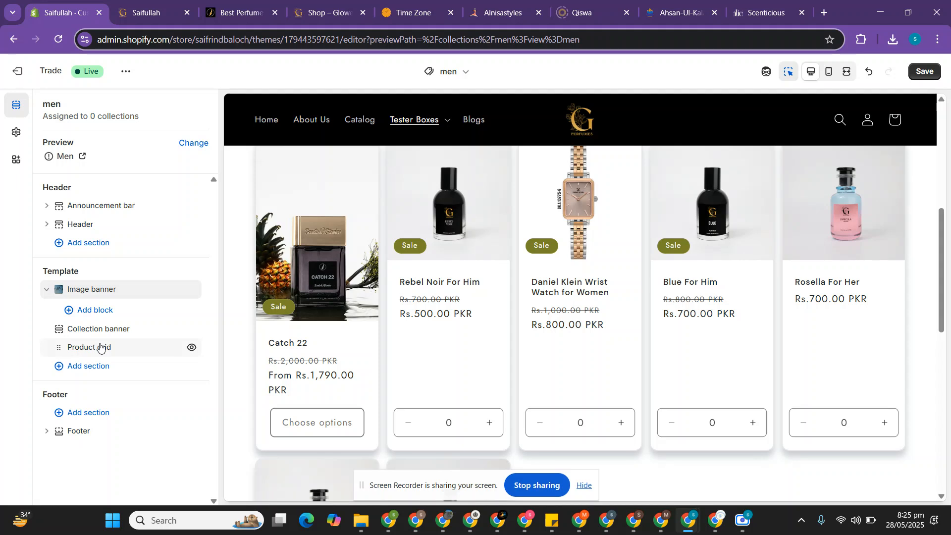
{"action": "left_click", "coordinate": [139, 297]}
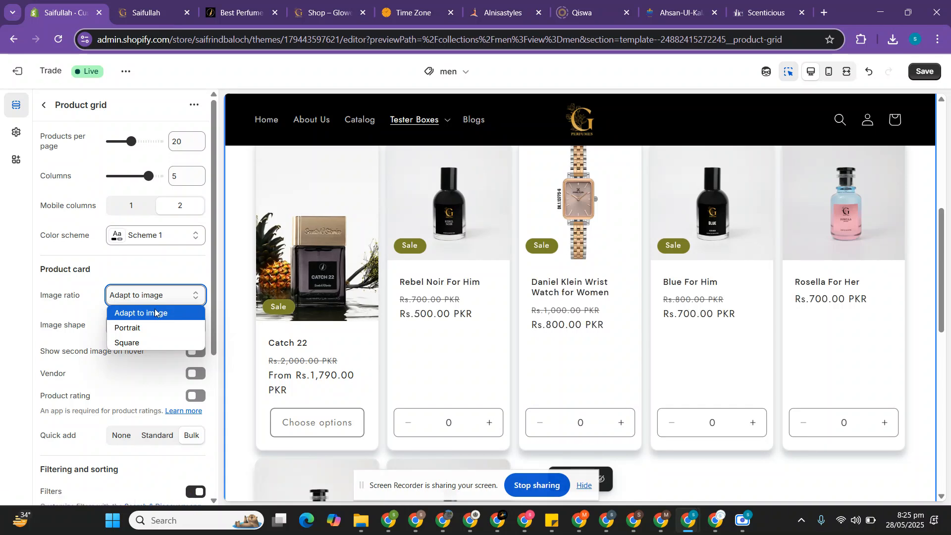
{"action": "left_click", "coordinate": [179, 329]}
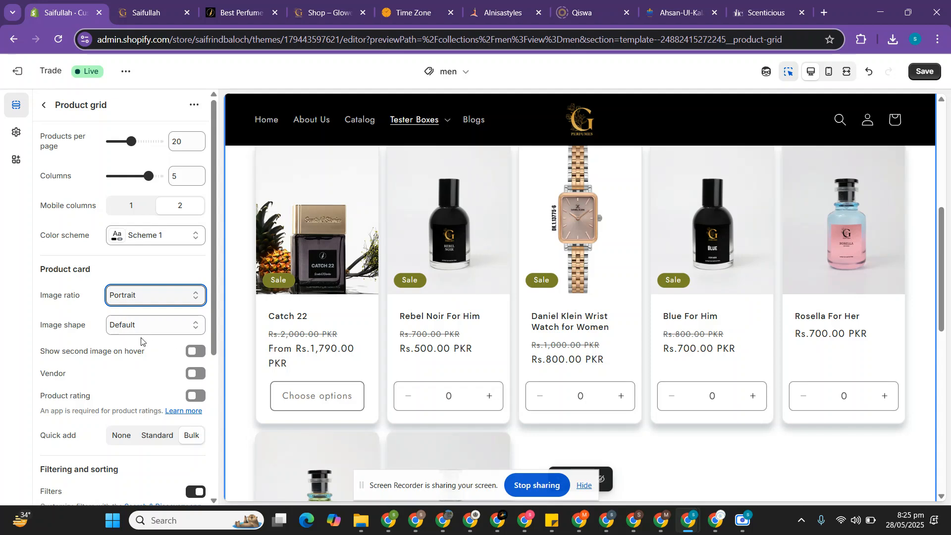
Step: Enable second image on hover, vendor and product rating on the product cards, and set quick add to Standard
{"action": "left_click", "coordinate": [191, 357]}
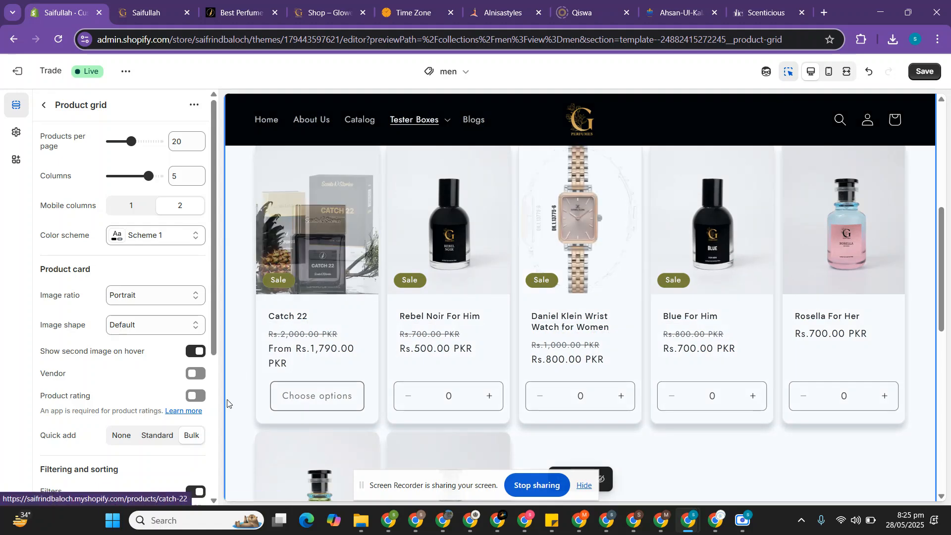
{"action": "left_click", "coordinate": [198, 395]}
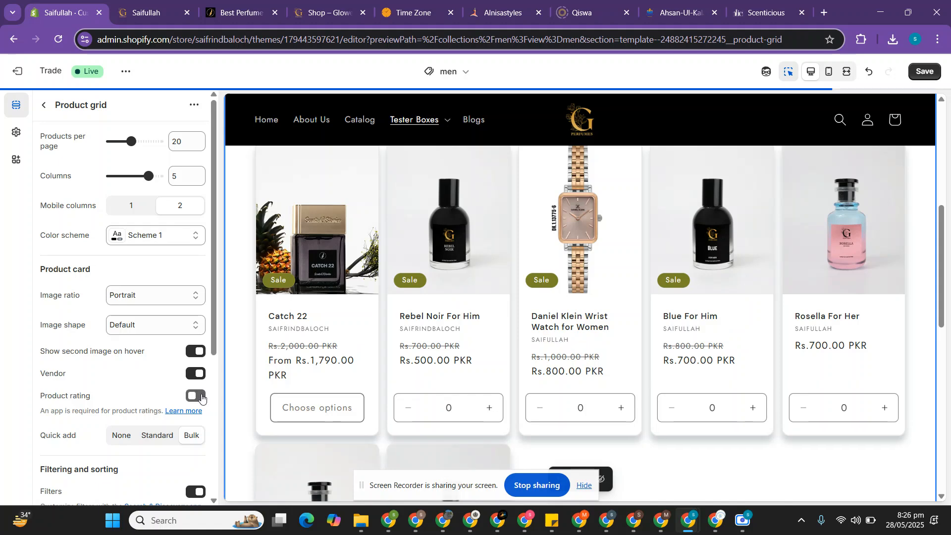
{"action": "scroll", "coordinate": [201, 396], "scroll_direction": "down", "scroll_amount": 2}
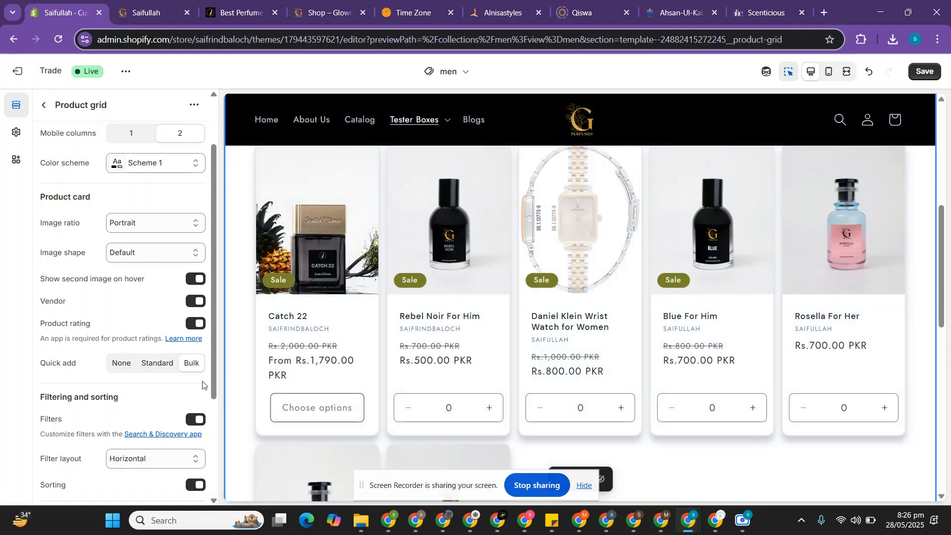
{"action": "left_click", "coordinate": [157, 363]}
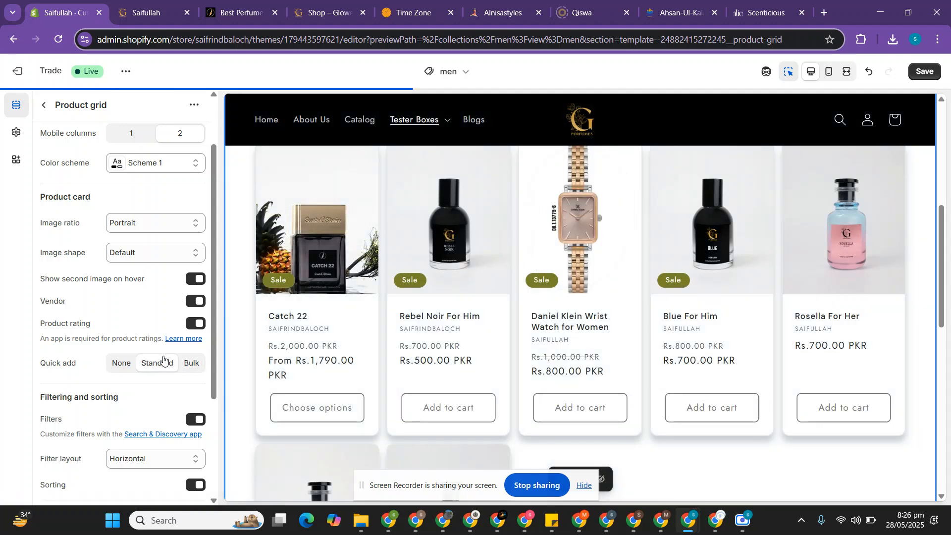
Step: Review the product cards and grid settings, and compare the filter layout with the Scents N Stories men's perfume collection page
{"action": "scroll", "coordinate": [444, 372], "scroll_direction": "down", "scroll_amount": 2}
{"action": "scroll", "coordinate": [444, 372], "scroll_direction": "down", "scroll_amount": 4}
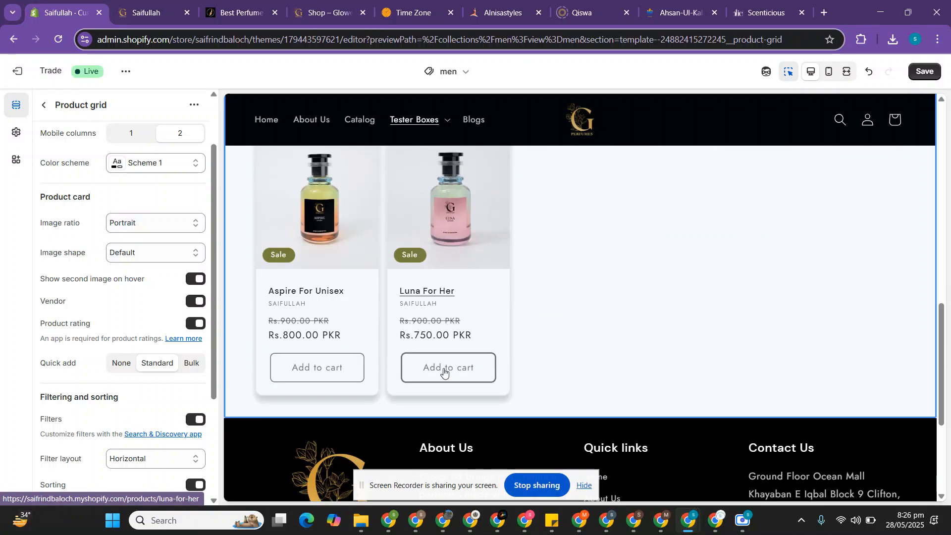
{"action": "scroll", "coordinate": [416, 307], "scroll_direction": "up", "scroll_amount": 3}
{"action": "scroll", "coordinate": [477, 282], "scroll_direction": "up", "scroll_amount": 5}
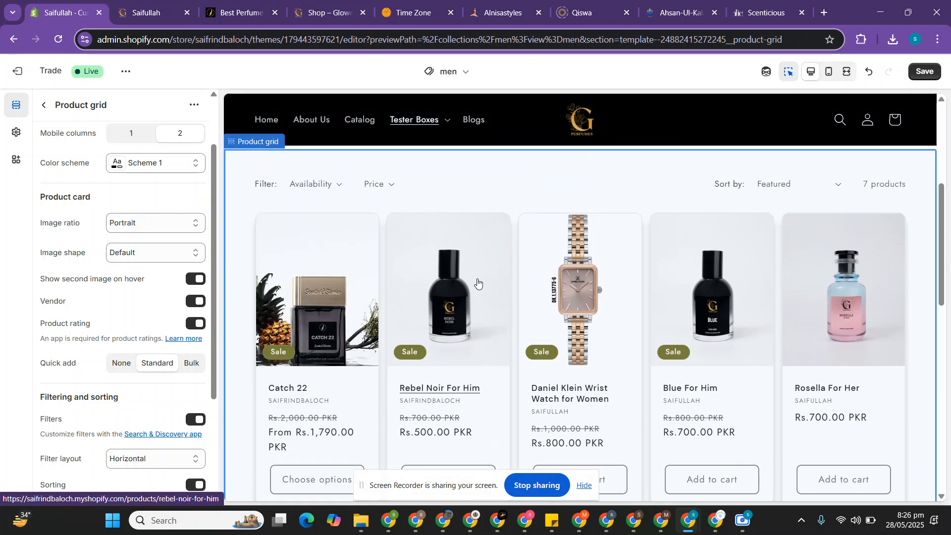
{"action": "scroll", "coordinate": [121, 416], "scroll_direction": "down", "scroll_amount": 3}
{"action": "scroll", "coordinate": [122, 416], "scroll_direction": "down", "scroll_amount": 1}
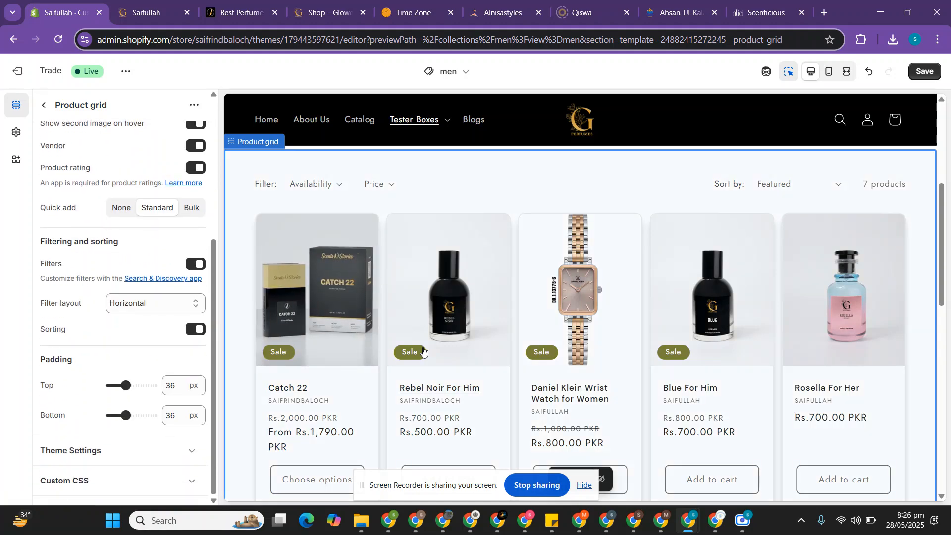
{"action": "scroll", "coordinate": [361, 299], "scroll_direction": "up", "scroll_amount": 2}
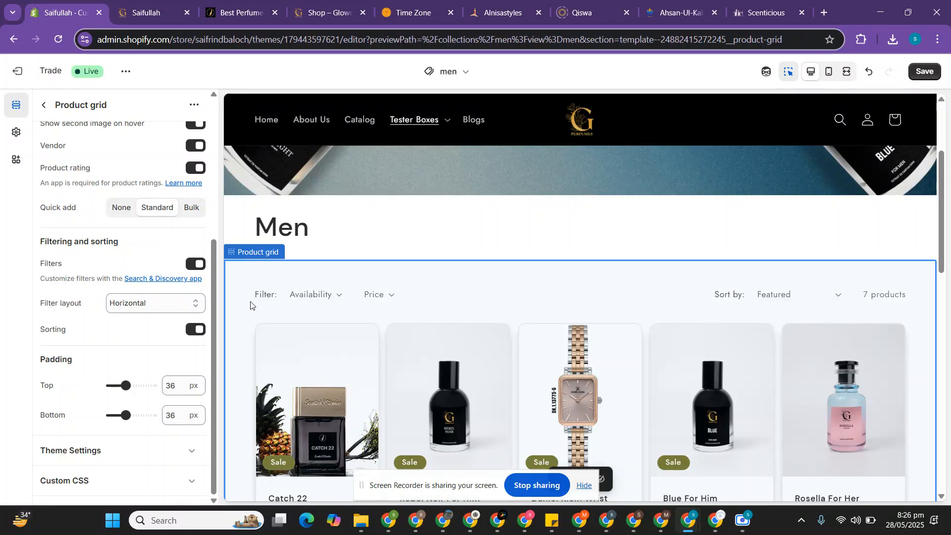
{"action": "left_click", "coordinate": [255, 3]}
{"action": "scroll", "coordinate": [215, 347], "scroll_direction": "down", "scroll_amount": 5}
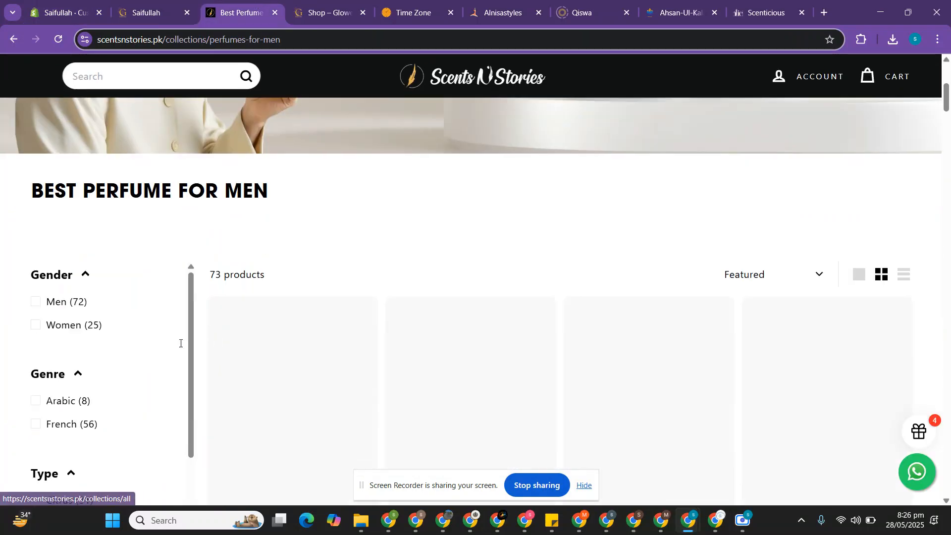
{"action": "left_click", "coordinate": [98, 3]}
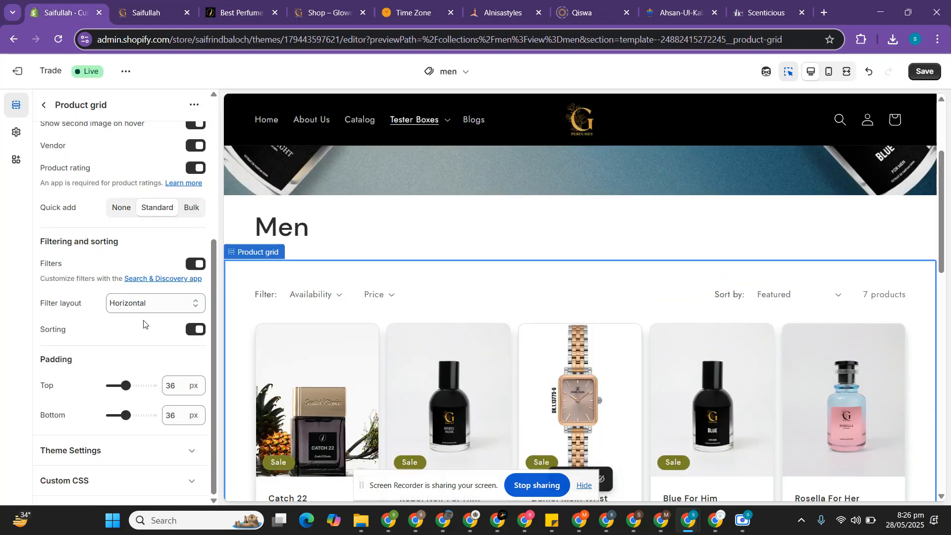
Step: Try the Vertical filter layout on the product grid and restore the Horizontal layout
{"action": "left_click", "coordinate": [126, 304]}
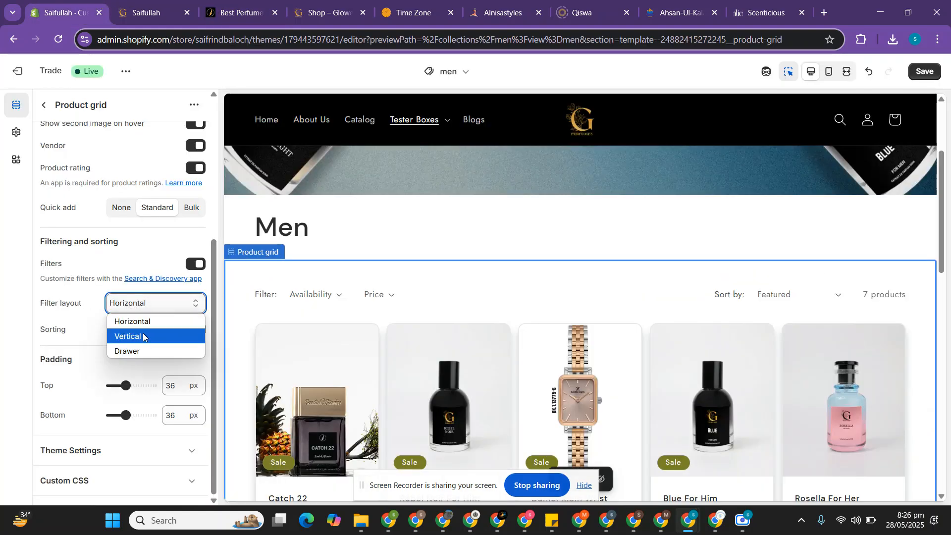
{"action": "left_click", "coordinate": [143, 336]}
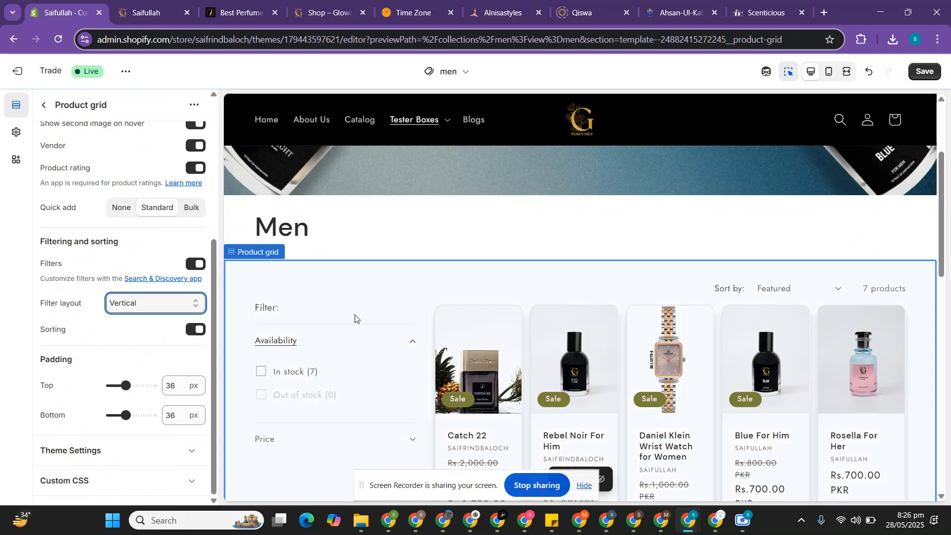
{"action": "left_click", "coordinate": [138, 312]}
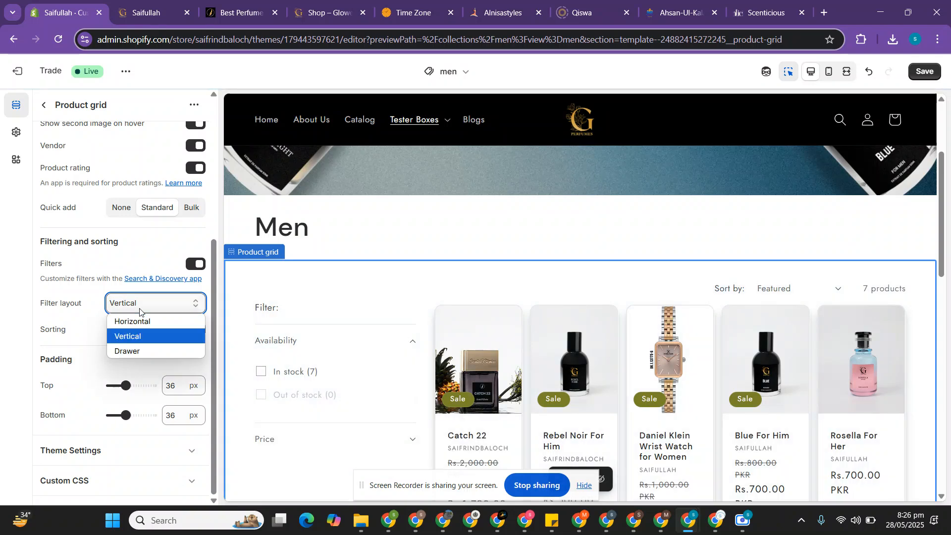
{"action": "left_click", "coordinate": [141, 321]}
Step: Try 4 columns in the product grid and set the number of columns back to 5
{"action": "scroll", "coordinate": [144, 324], "scroll_direction": "up", "scroll_amount": 5}
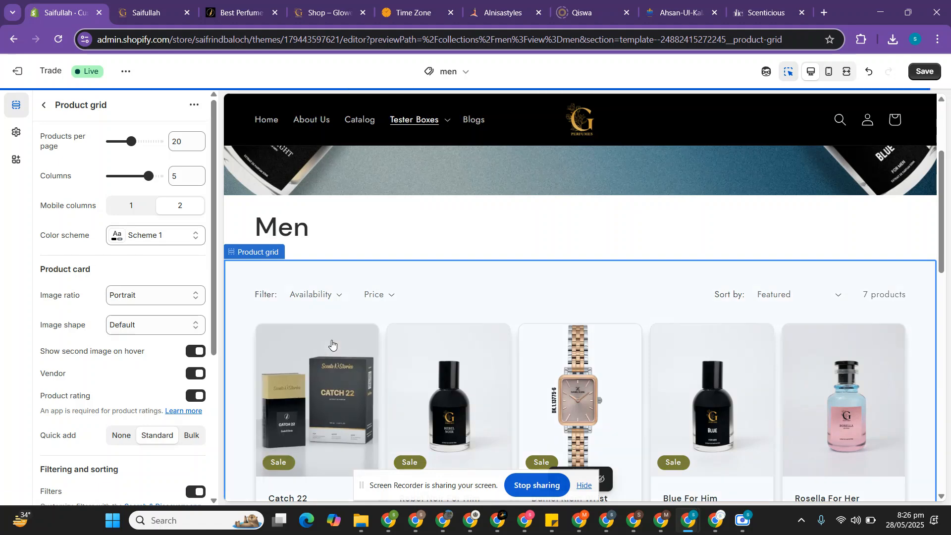
{"action": "scroll", "coordinate": [329, 344], "scroll_direction": "up", "scroll_amount": 2}
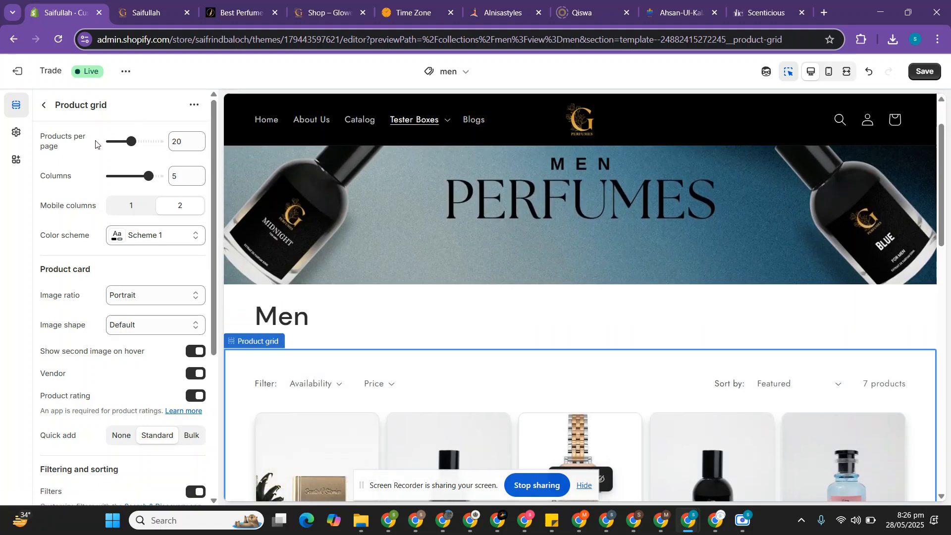
{"action": "scroll", "coordinate": [463, 446], "scroll_direction": "down", "scroll_amount": 12}
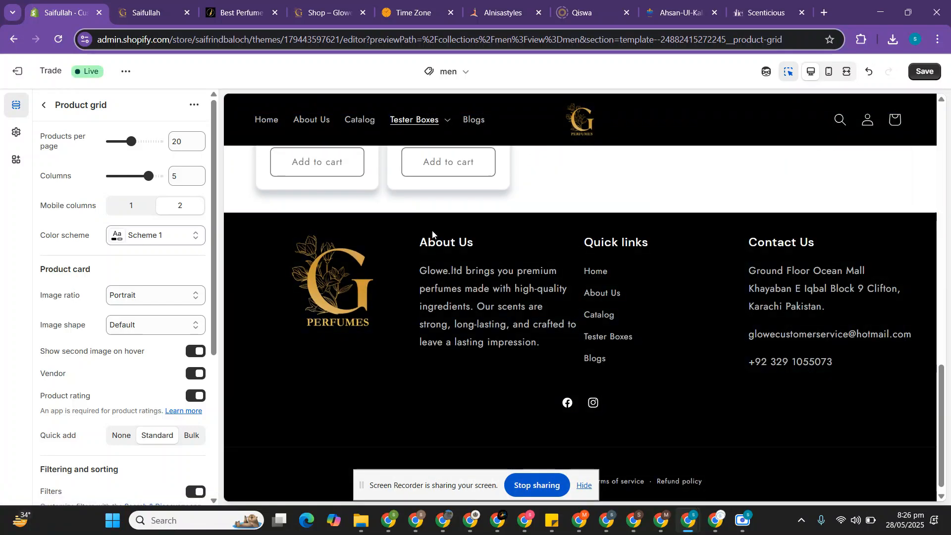
{"action": "scroll", "coordinate": [394, 230], "scroll_direction": "up", "scroll_amount": 10}
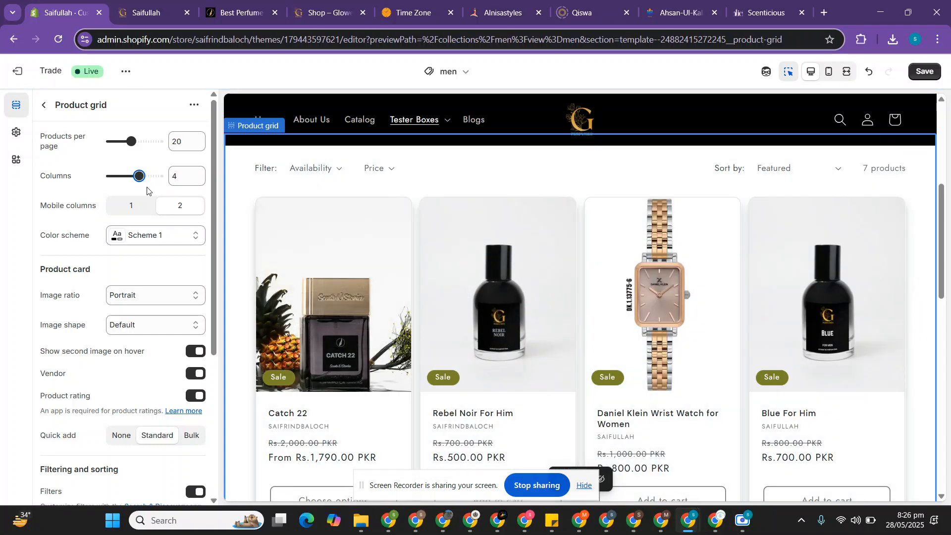
{"action": "left_click_drag", "start_coordinate": [142, 177], "coordinate": [149, 177]}
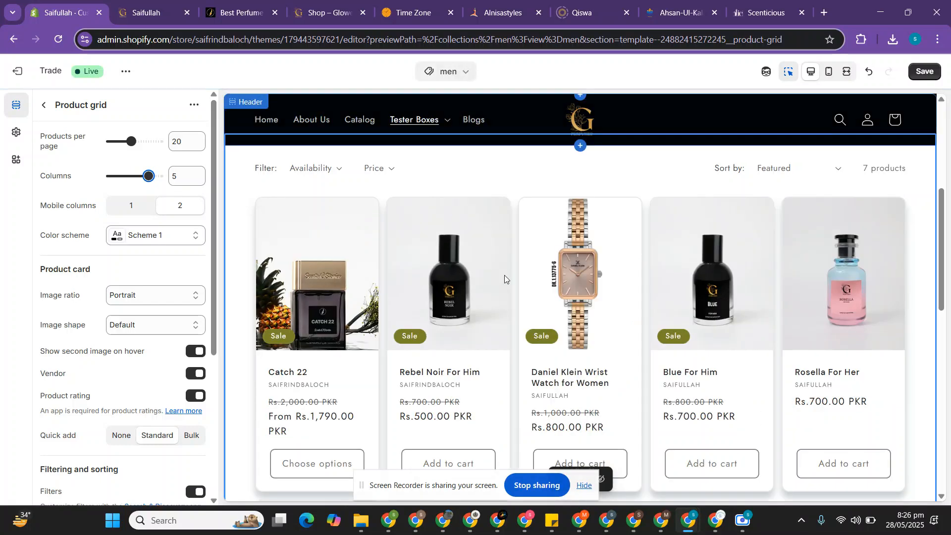
Step: Save the men template and open the Men collection under Tester Boxes on the live storefront
{"action": "scroll", "coordinate": [502, 277], "scroll_direction": "up", "scroll_amount": 4}
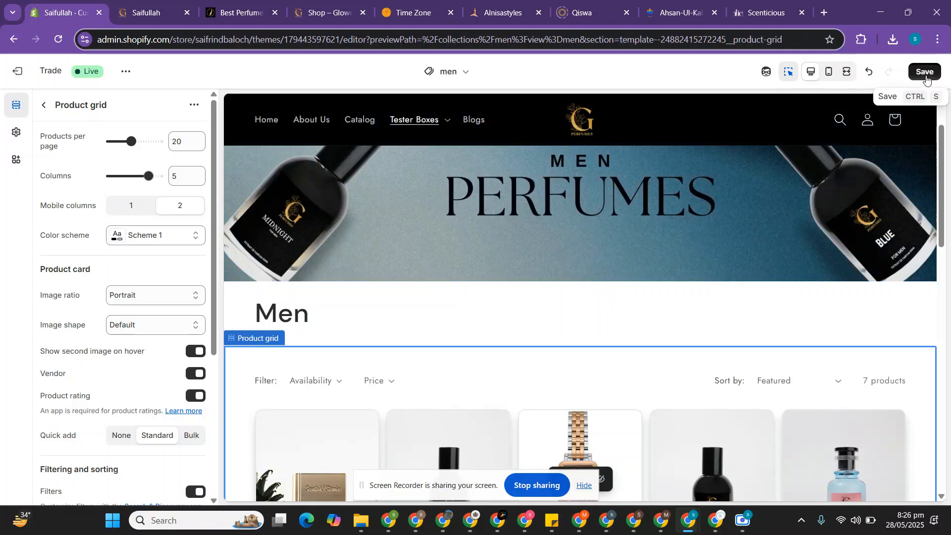
{"action": "left_click", "coordinate": [925, 76]}
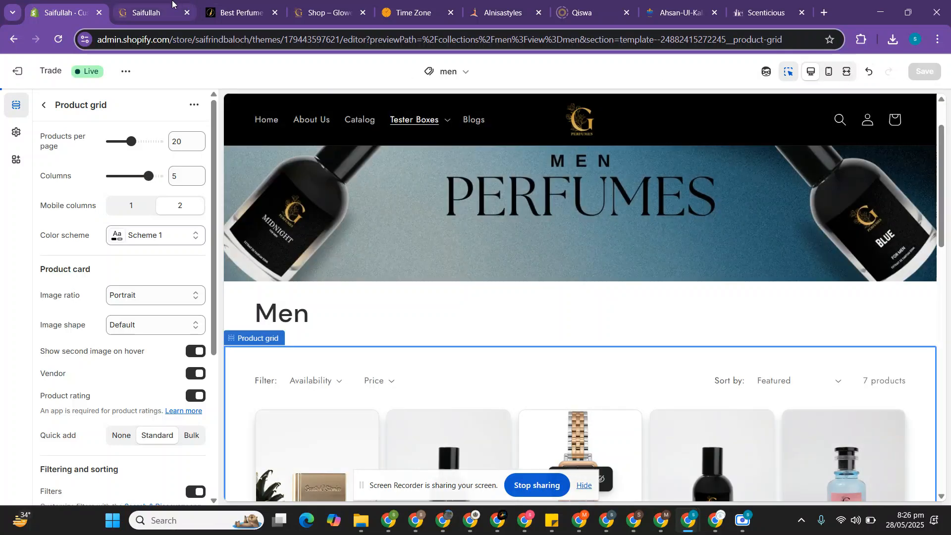
{"action": "left_click", "coordinate": [187, 4]}
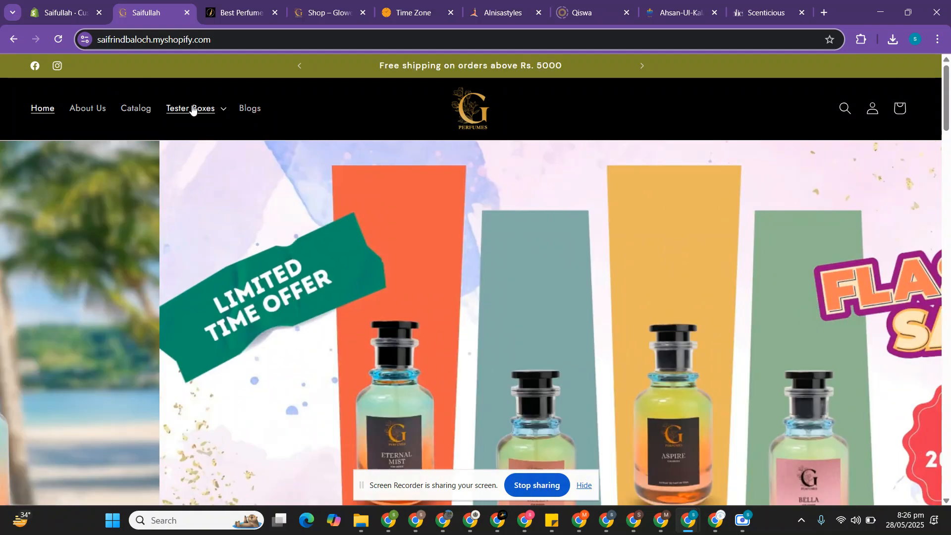
{"action": "left_click", "coordinate": [192, 110]}
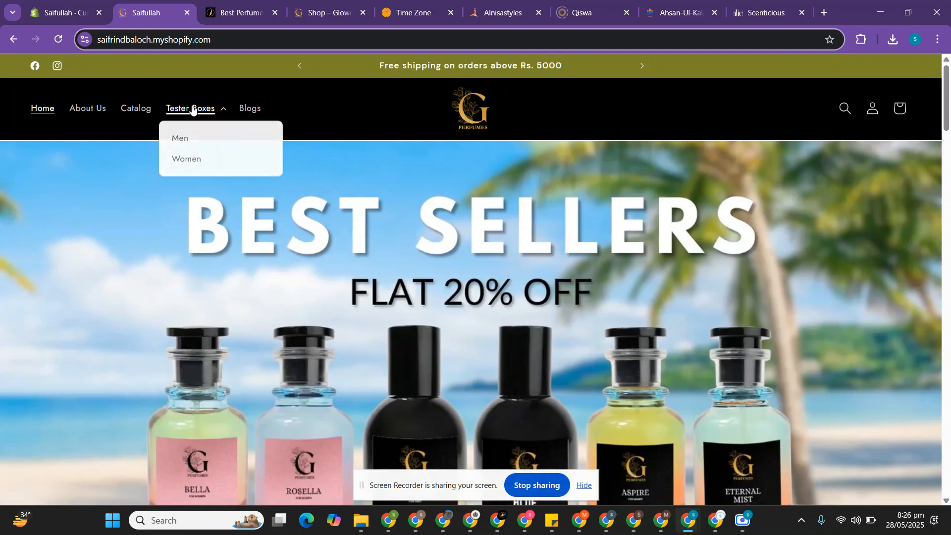
{"action": "left_click", "coordinate": [187, 143]}
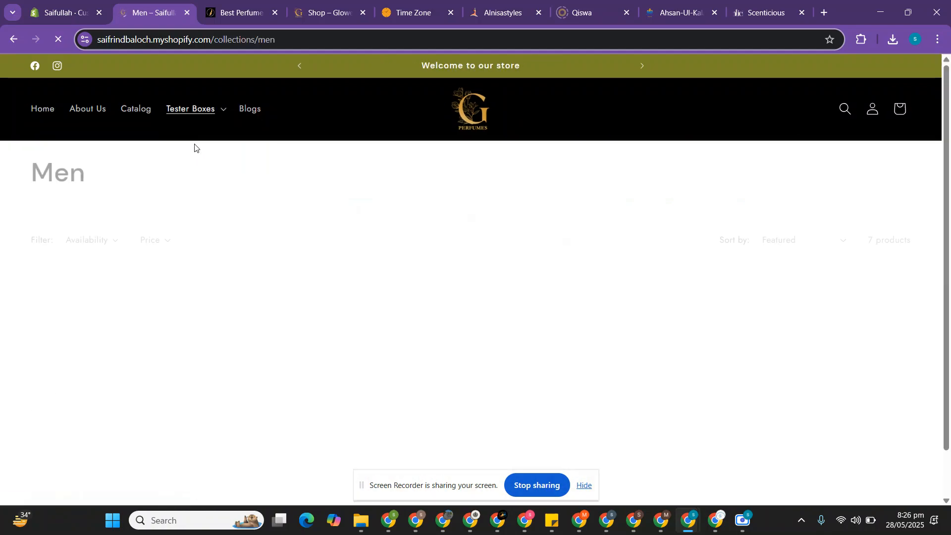
Step: Review the heading, filters and product cards of the Men collection page on the storefront
{"action": "scroll", "coordinate": [365, 308], "scroll_direction": "down", "scroll_amount": 2}
{"action": "scroll", "coordinate": [365, 308], "scroll_direction": "up", "scroll_amount": 2}
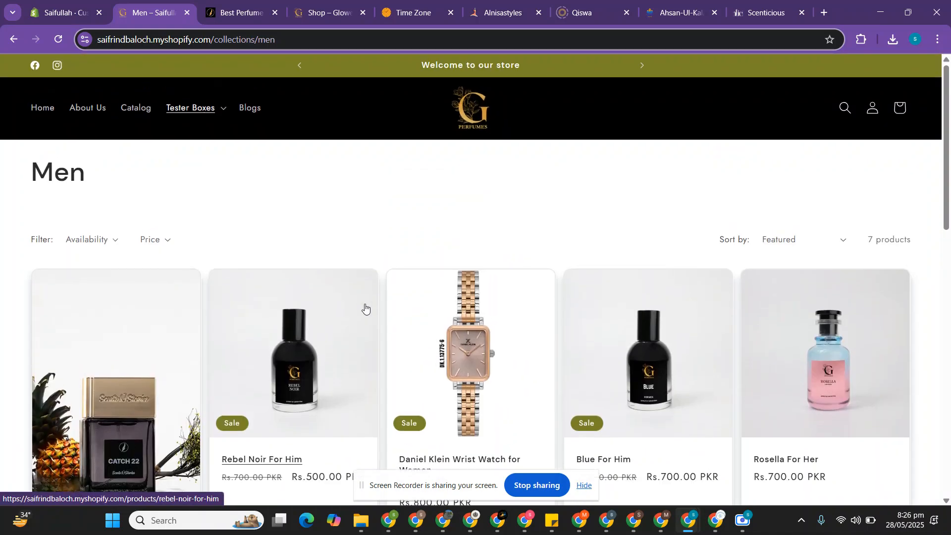
{"action": "scroll", "coordinate": [365, 308], "scroll_direction": "down", "scroll_amount": 3}
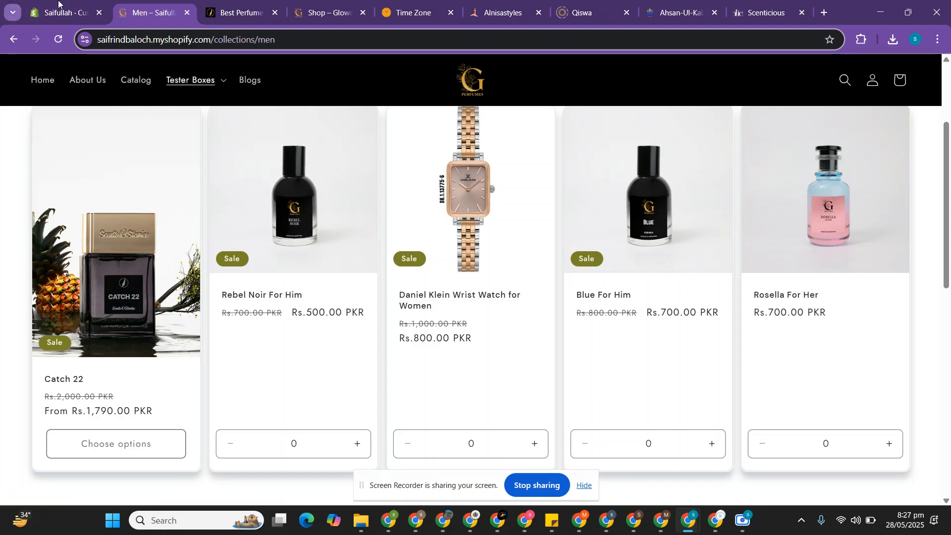
Step: Return to the theme editor and check which collections the men template is assigned to
{"action": "left_click", "coordinate": [73, 7]}
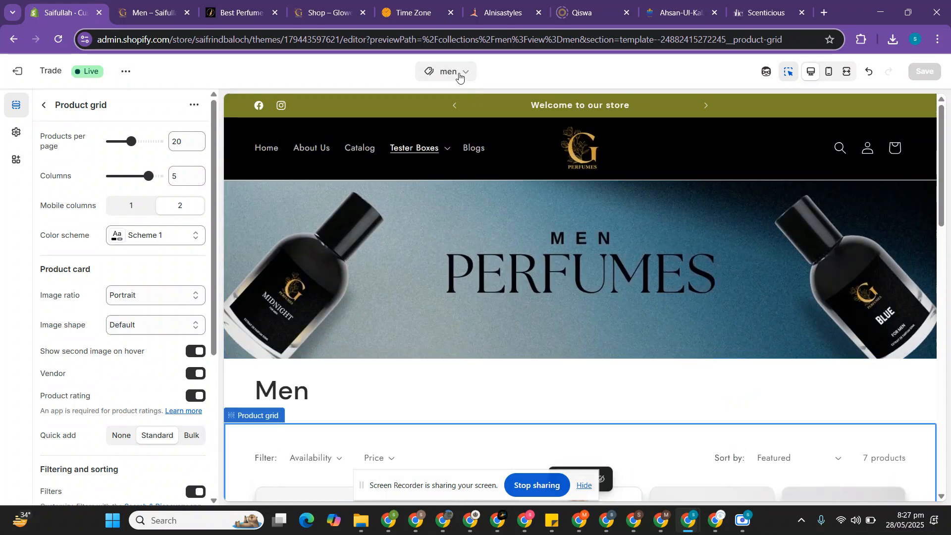
{"action": "left_click", "coordinate": [459, 75]}
{"action": "left_click", "coordinate": [435, 164]}
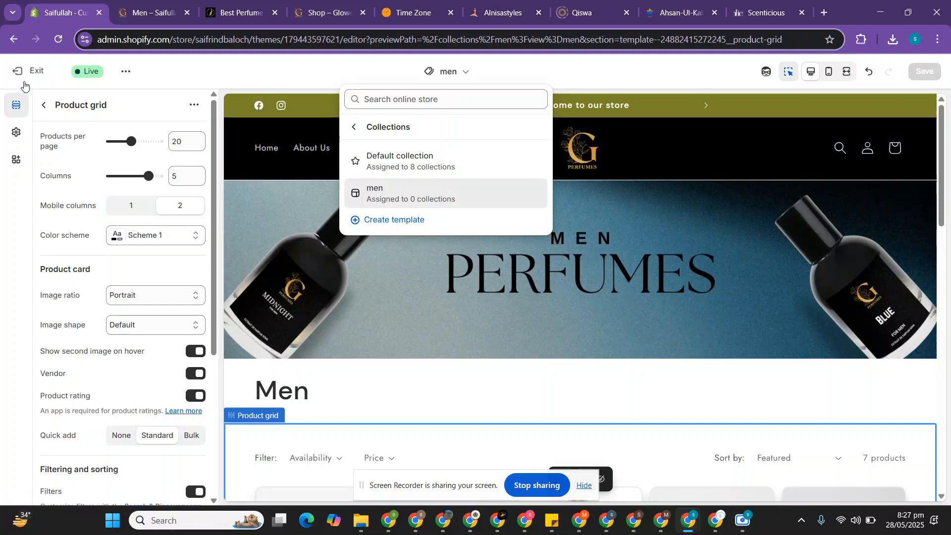
Step: Exit the theme editor and open the Men collection from the product collections in the Shopify admin
{"action": "left_click", "coordinate": [25, 79]}
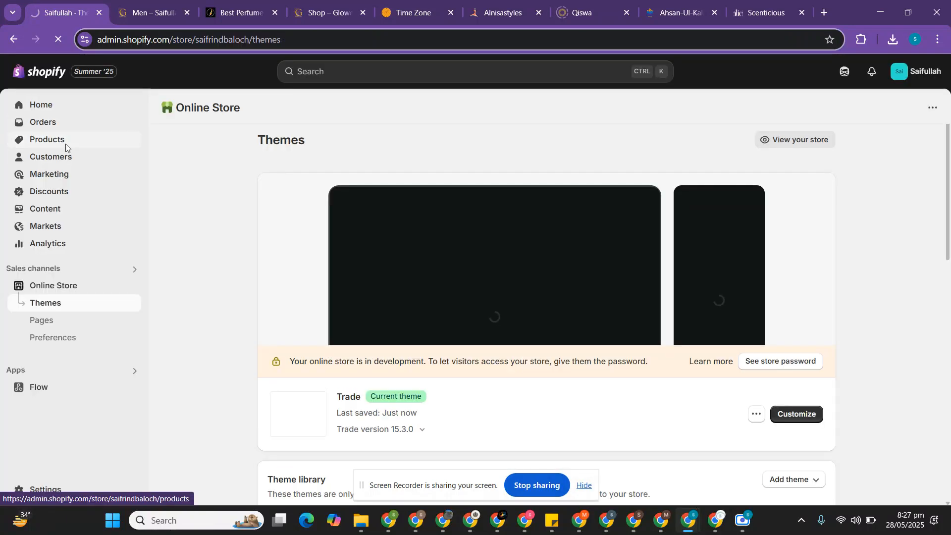
{"action": "left_click", "coordinate": [65, 143]}
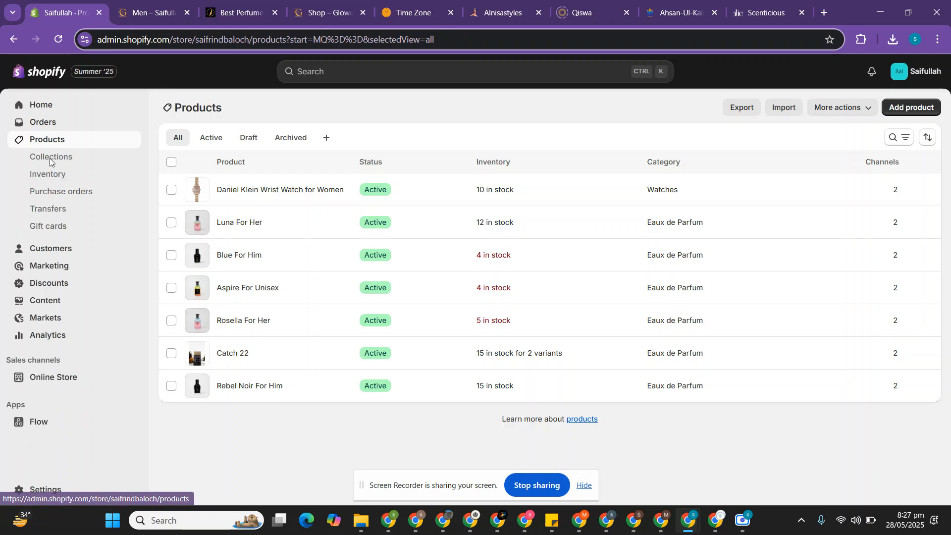
{"action": "left_click", "coordinate": [58, 161]}
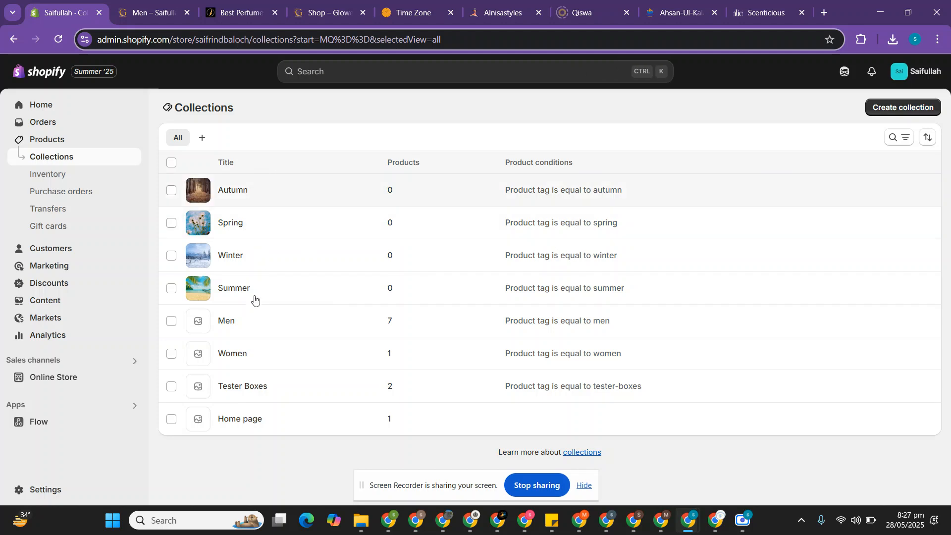
{"action": "left_click", "coordinate": [231, 325]}
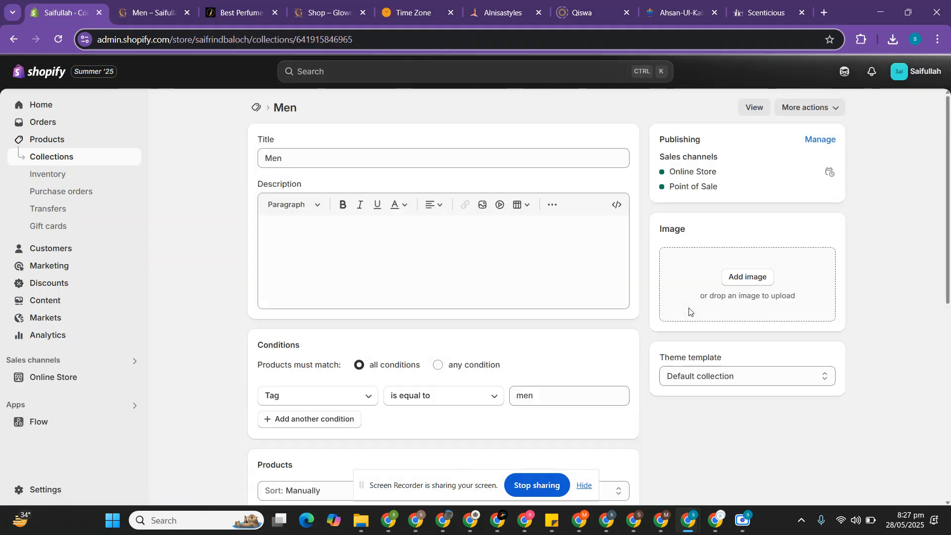
Step: Check the theme template choices of the Men collection and reload the page to refresh them
{"action": "scroll", "coordinate": [690, 311], "scroll_direction": "down", "scroll_amount": 2}
{"action": "left_click", "coordinate": [714, 268]}
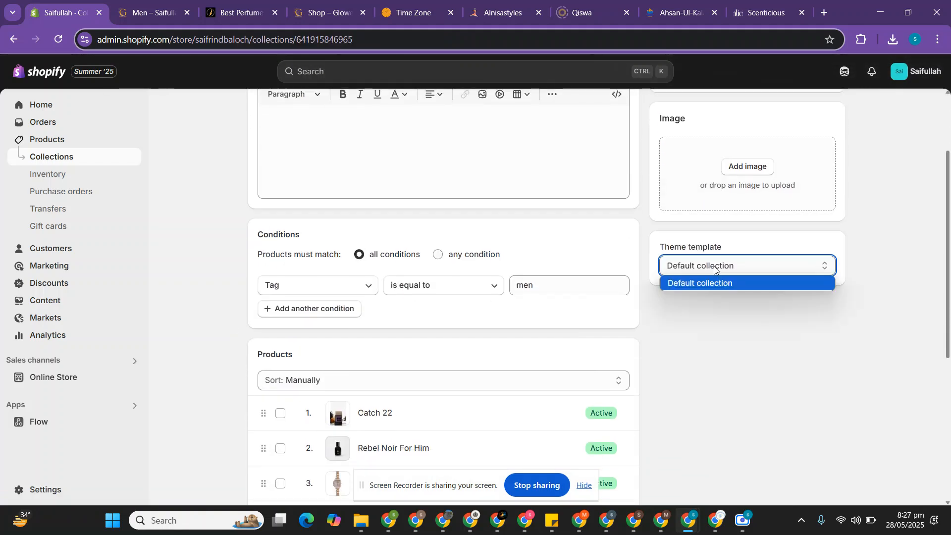
{"action": "left_click", "coordinate": [741, 314]}
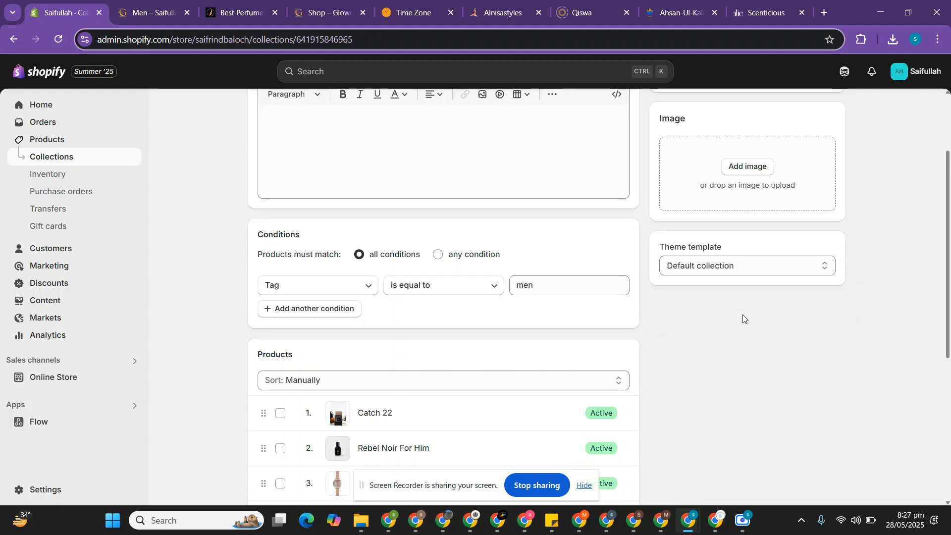
{"action": "left_click", "coordinate": [717, 267]}
{"action": "left_click", "coordinate": [456, 36]}
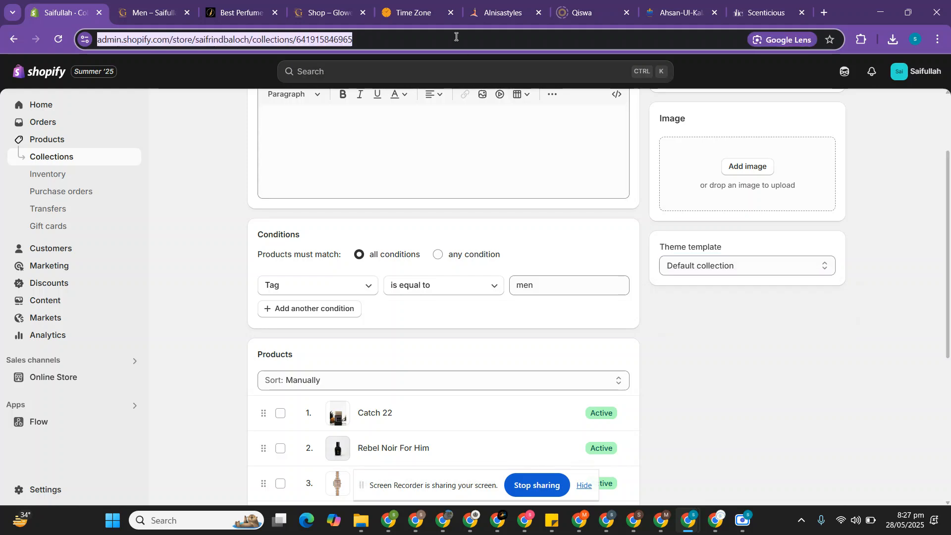
{"action": "key", "text": "Return"}
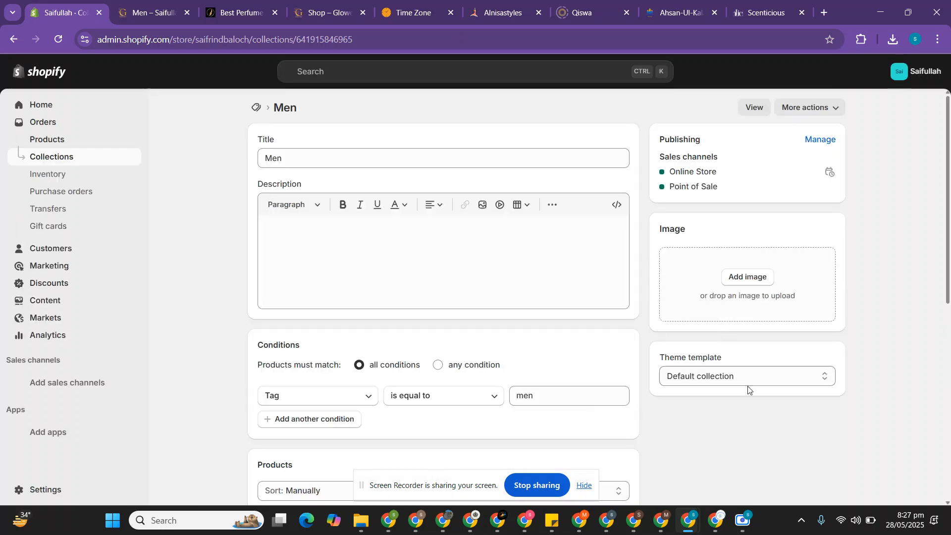
Step: Assign the men theme template to the Men collection and save the change
{"action": "left_click", "coordinate": [756, 380]}
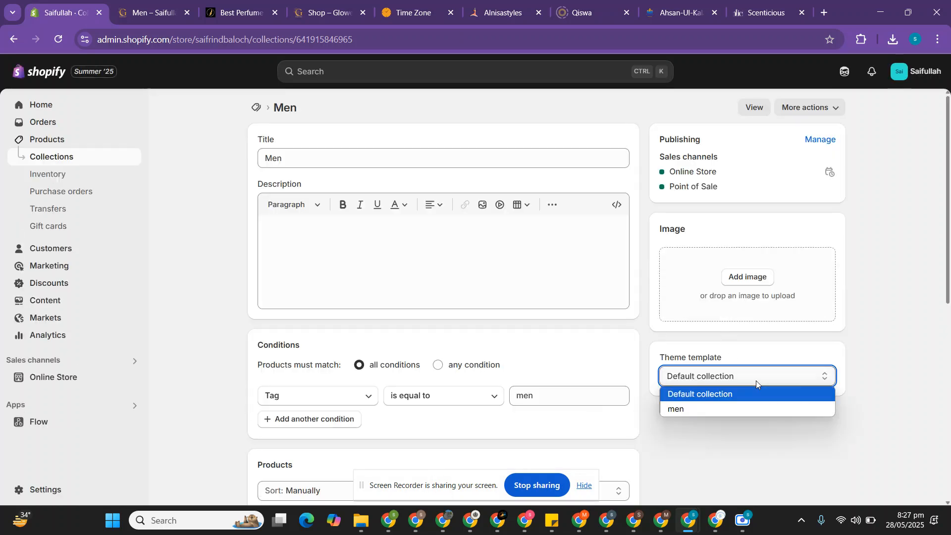
{"action": "left_click", "coordinate": [682, 411]}
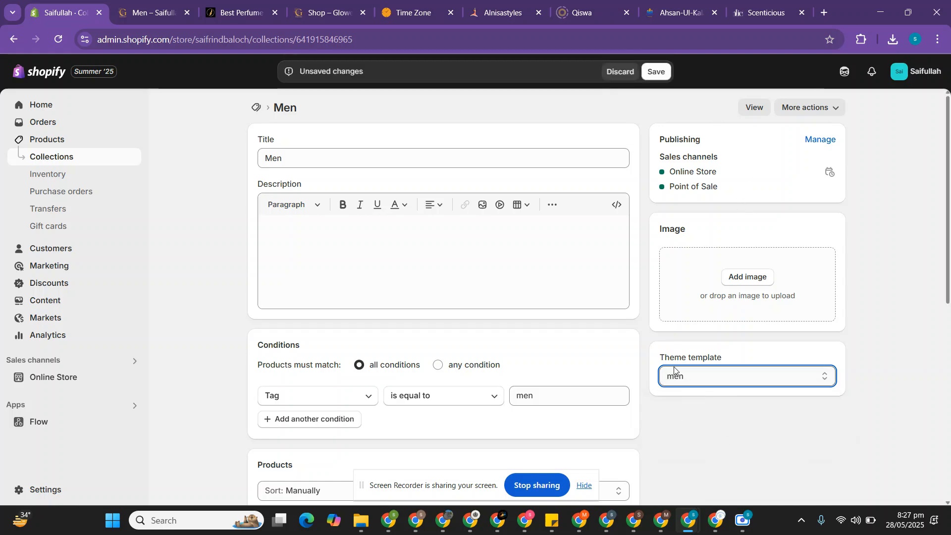
{"action": "left_click", "coordinate": [662, 74]}
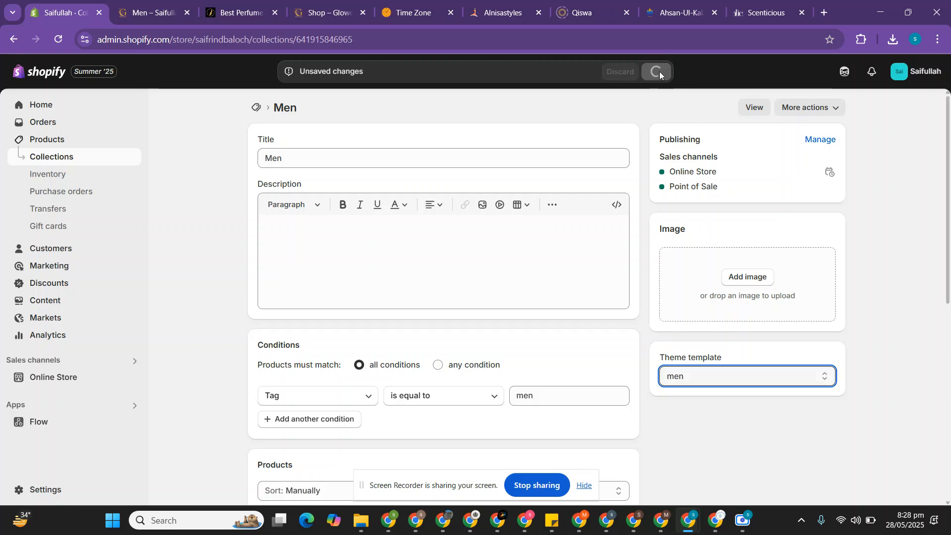
Step: Reopen the Men collection under Tester Boxes on the storefront and review its banner and product cards
{"action": "left_click", "coordinate": [144, 13]}
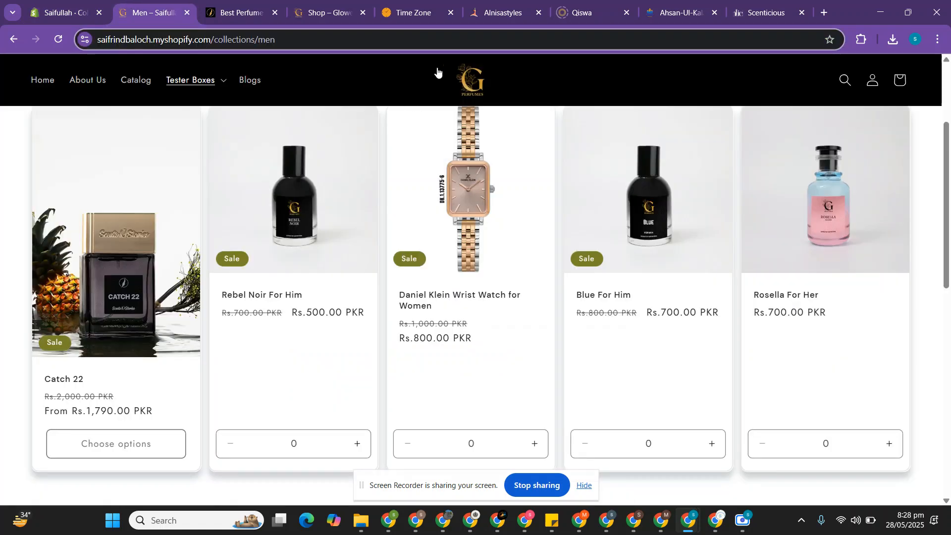
{"action": "left_click", "coordinate": [204, 82]}
{"action": "left_click", "coordinate": [205, 116]}
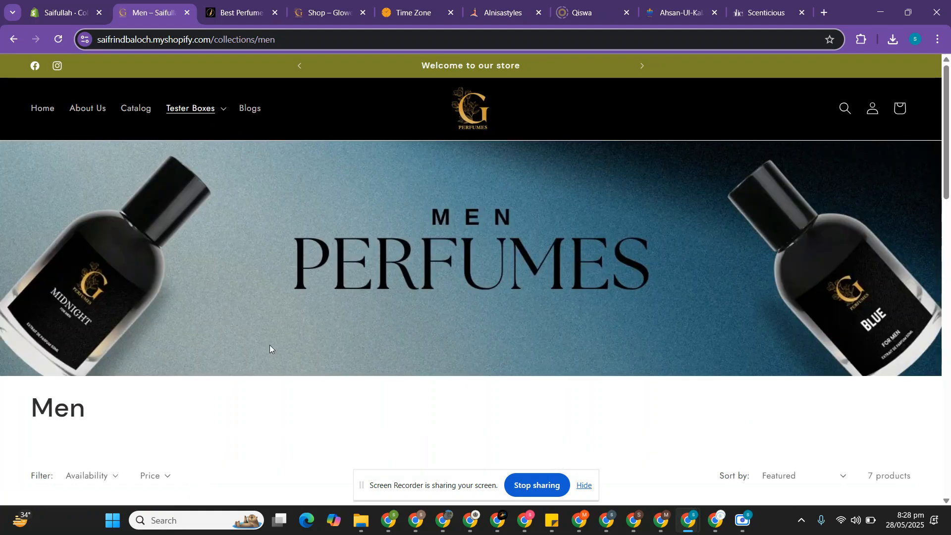
{"action": "scroll", "coordinate": [269, 348], "scroll_direction": "down", "scroll_amount": 9}
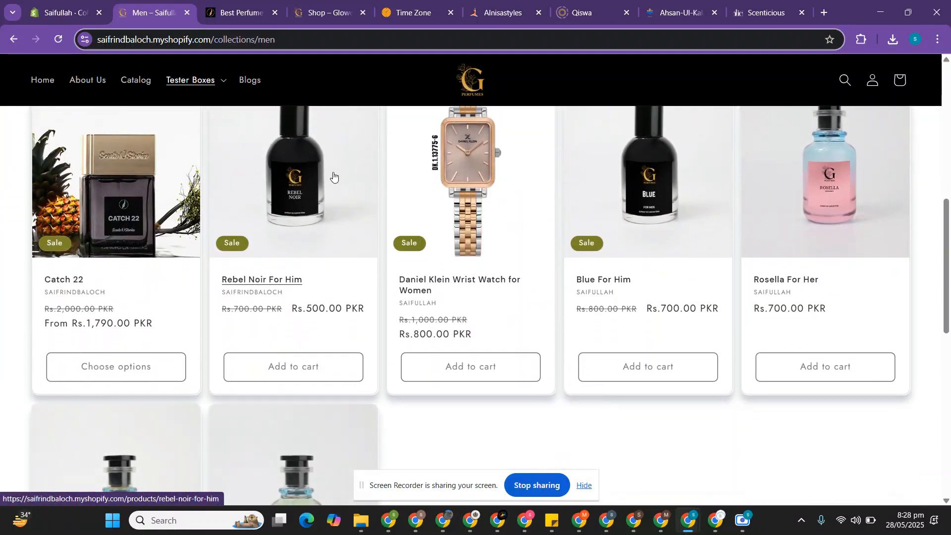
{"action": "scroll", "coordinate": [352, 355], "scroll_direction": "down", "scroll_amount": 3}
{"action": "scroll", "coordinate": [318, 359], "scroll_direction": "up", "scroll_amount": 5}
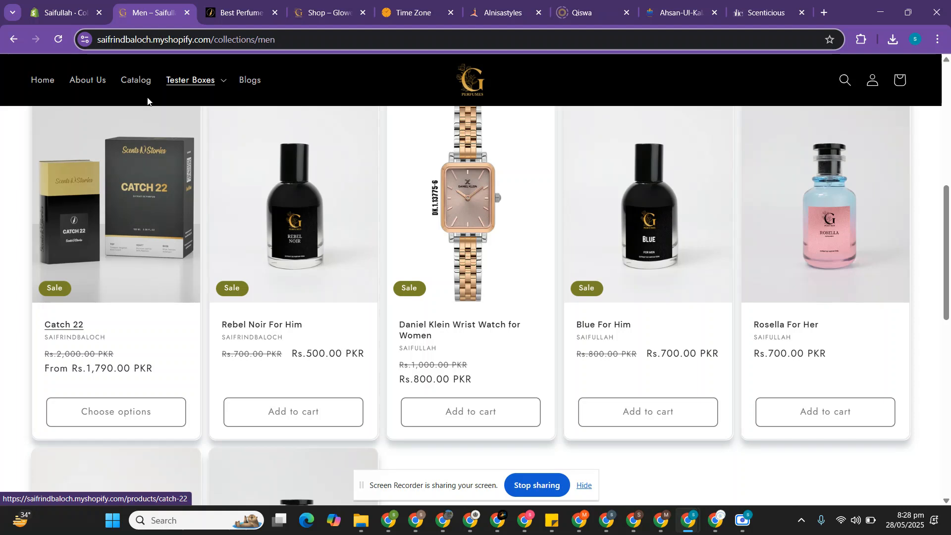
Step: Open the Women collection under Tester Boxes on the storefront and review its layout
{"action": "left_click", "coordinate": [172, 82]}
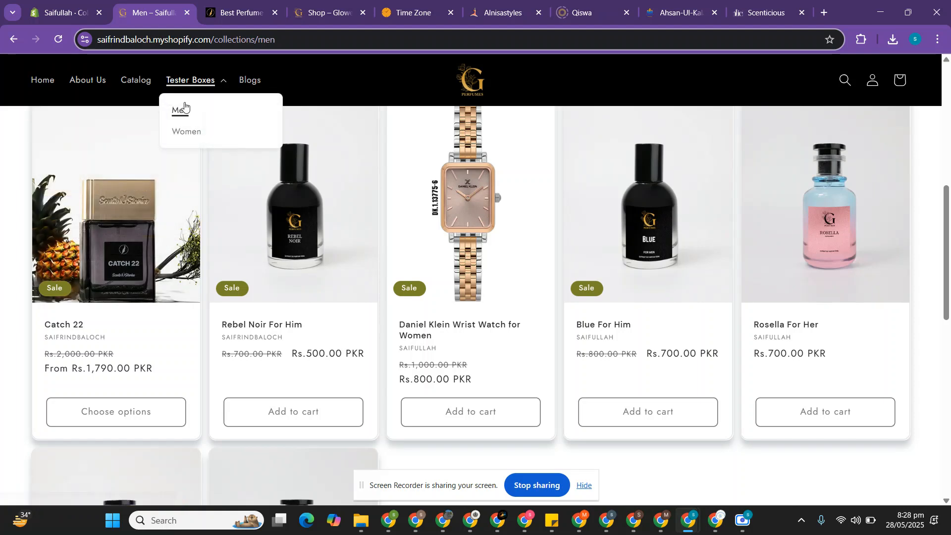
{"action": "left_click", "coordinate": [190, 133]}
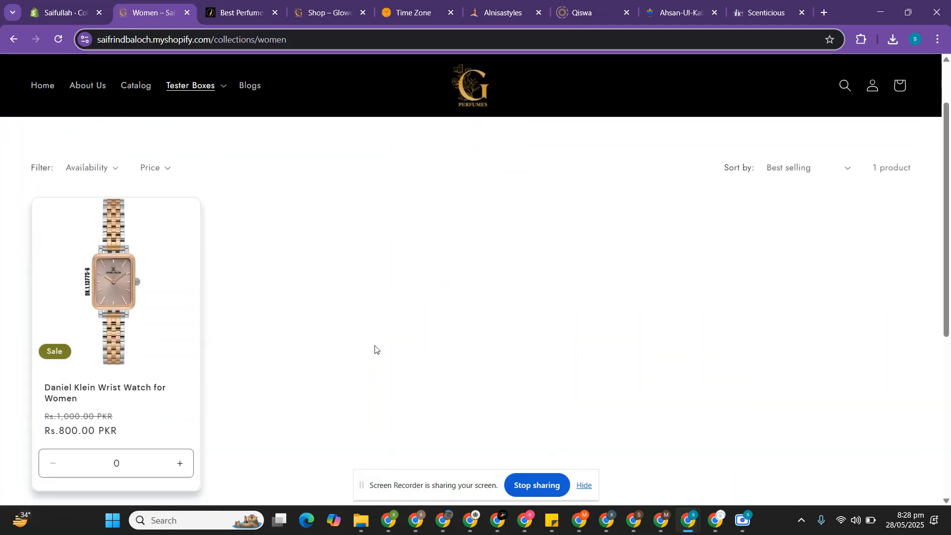
{"action": "scroll", "coordinate": [375, 348], "scroll_direction": "down", "scroll_amount": 2}
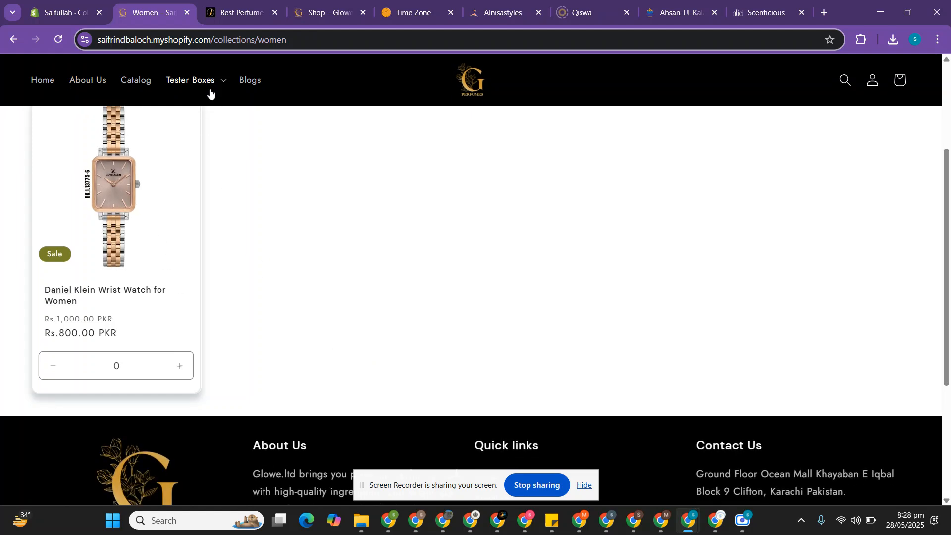
Step: Return to the Shopify admin and open the current Trade theme of the online store for customization
{"action": "left_click", "coordinate": [97, 4]}
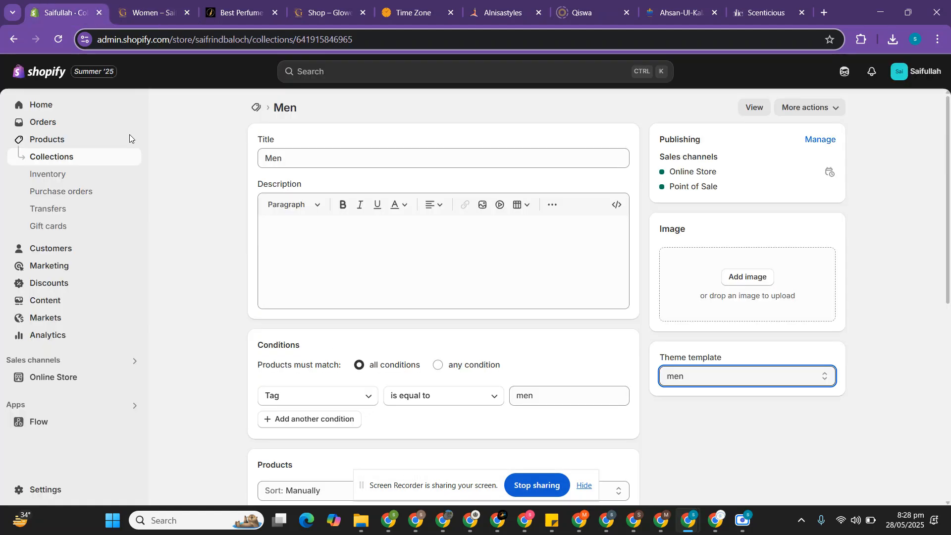
{"action": "left_click", "coordinate": [89, 377]}
{"action": "left_click", "coordinate": [119, 2]}
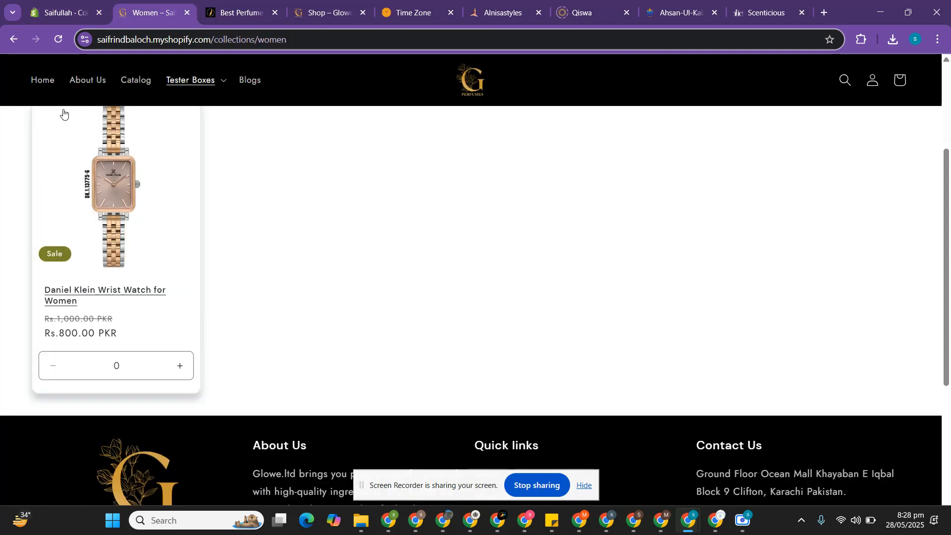
{"action": "left_click", "coordinate": [81, 4]}
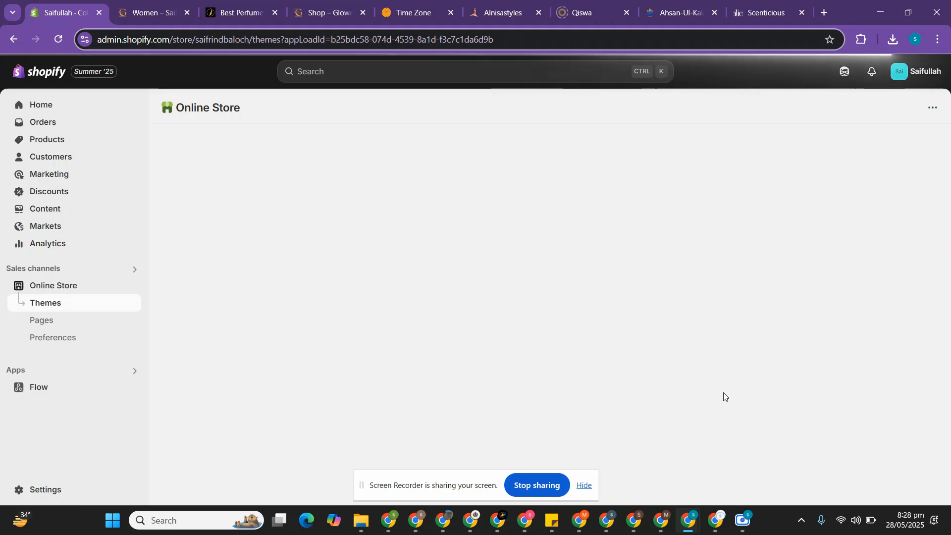
{"action": "left_click", "coordinate": [809, 418]}
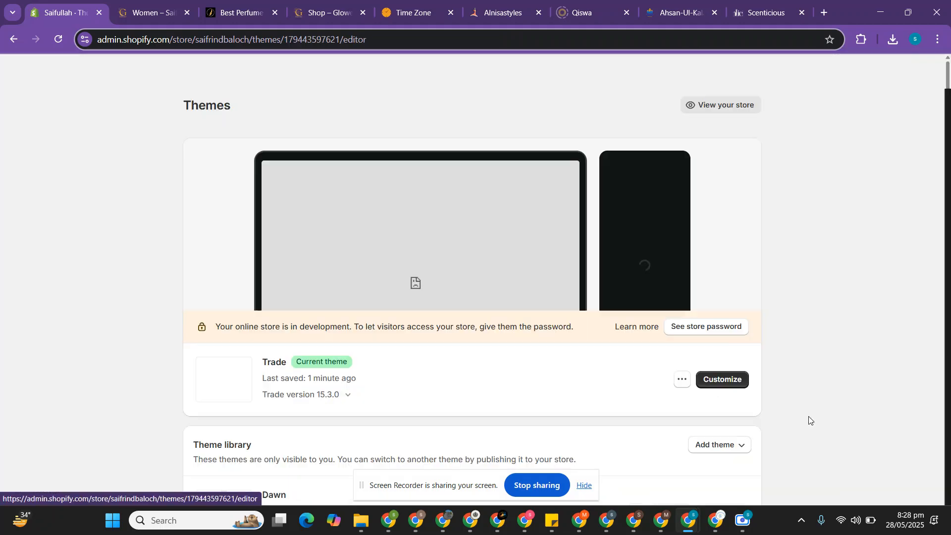
Step: Compare the store's Women collection page with the Women collection page on the Glowe site
{"action": "left_click", "coordinate": [168, 2]}
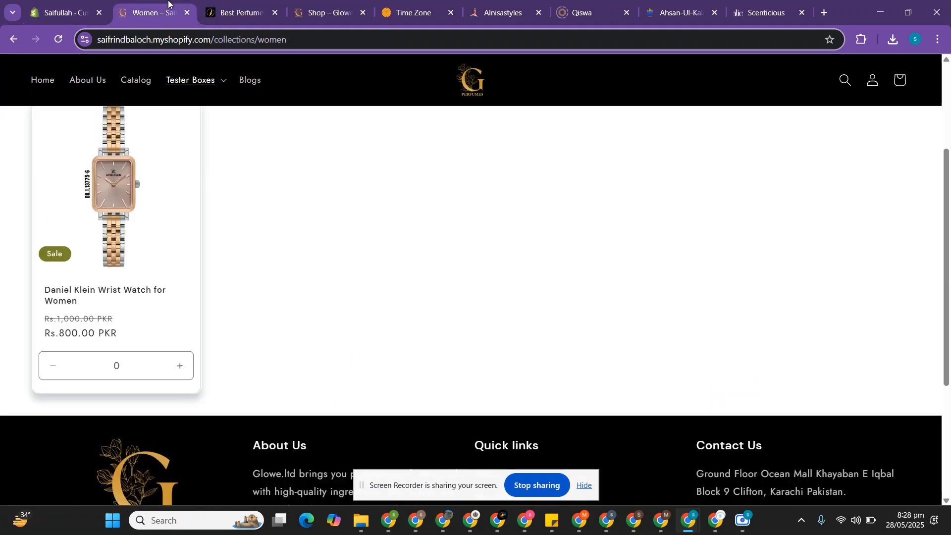
{"action": "scroll", "coordinate": [310, 147], "scroll_direction": "up", "scroll_amount": 4}
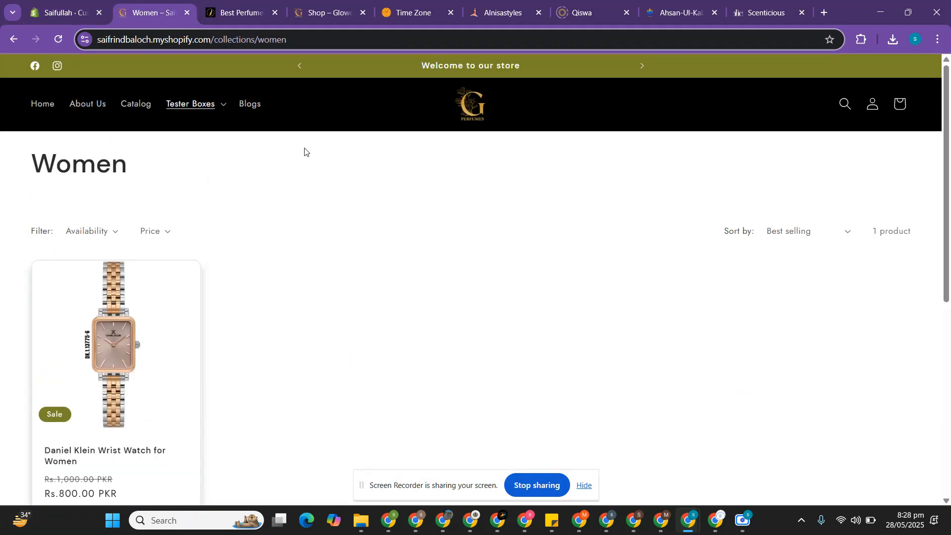
{"action": "left_click", "coordinate": [325, 3]}
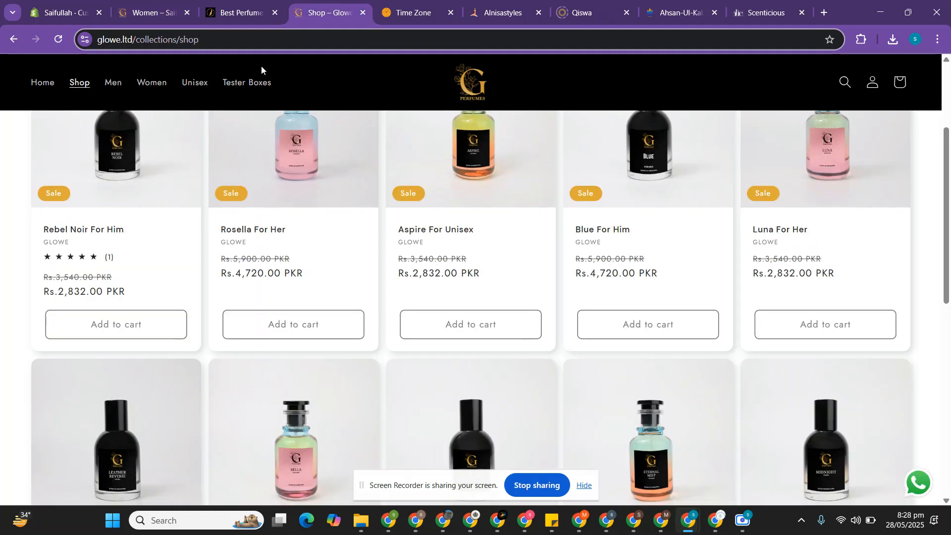
{"action": "left_click", "coordinate": [164, 86]}
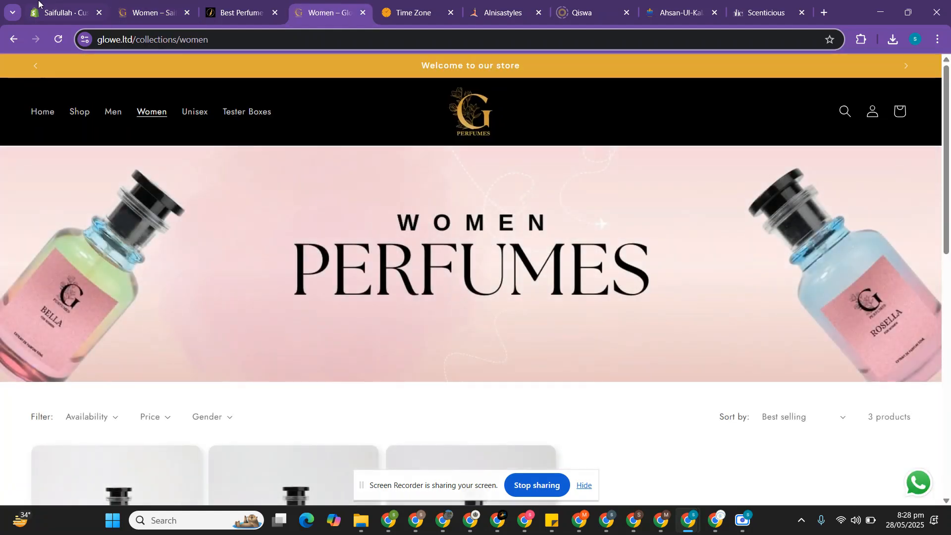
Step: Return to the theme editor and create a collection template named women, based on Default collection
{"action": "left_click", "coordinate": [39, 4]}
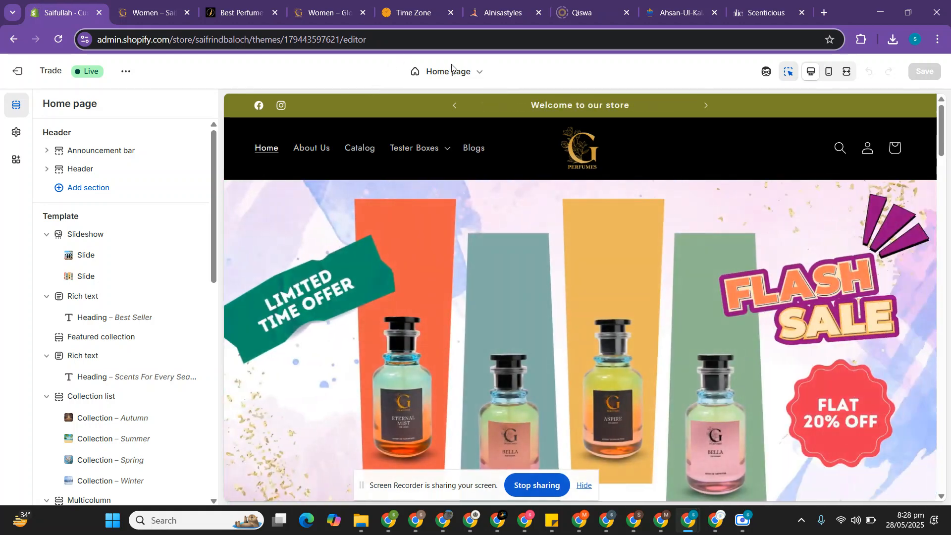
{"action": "left_click", "coordinate": [464, 72]}
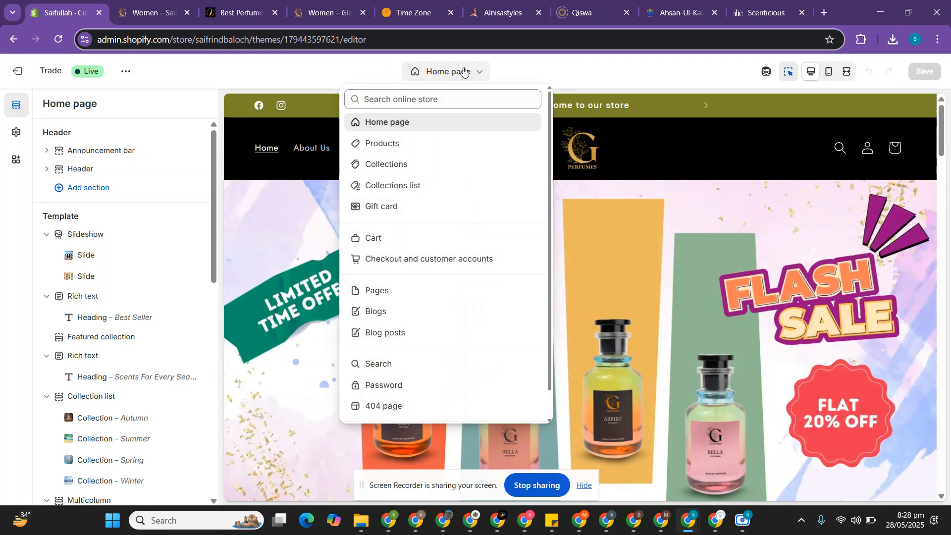
{"action": "left_click", "coordinate": [410, 162]}
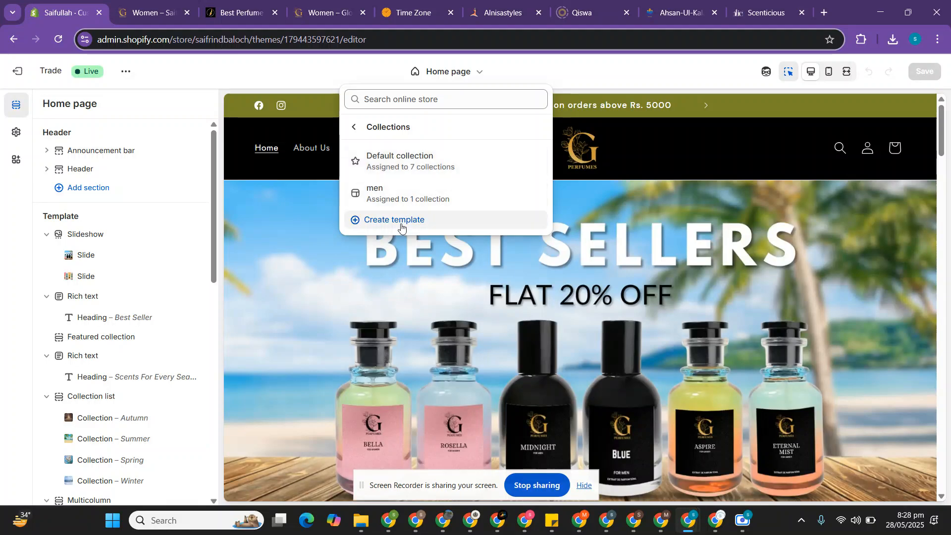
{"action": "left_click", "coordinate": [401, 224]}
{"action": "left_click", "coordinate": [374, 271]}
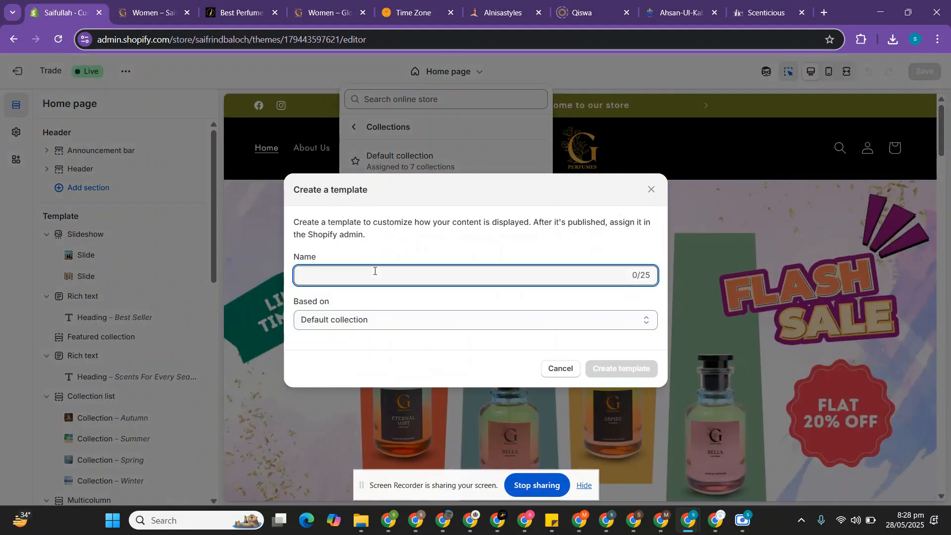
{"action": "type", "text": "women"}
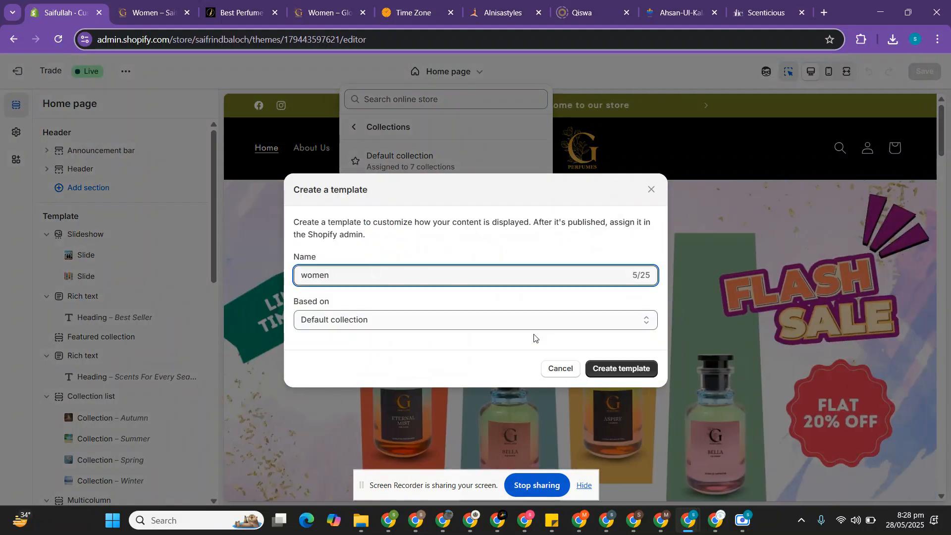
{"action": "left_click", "coordinate": [627, 367]}
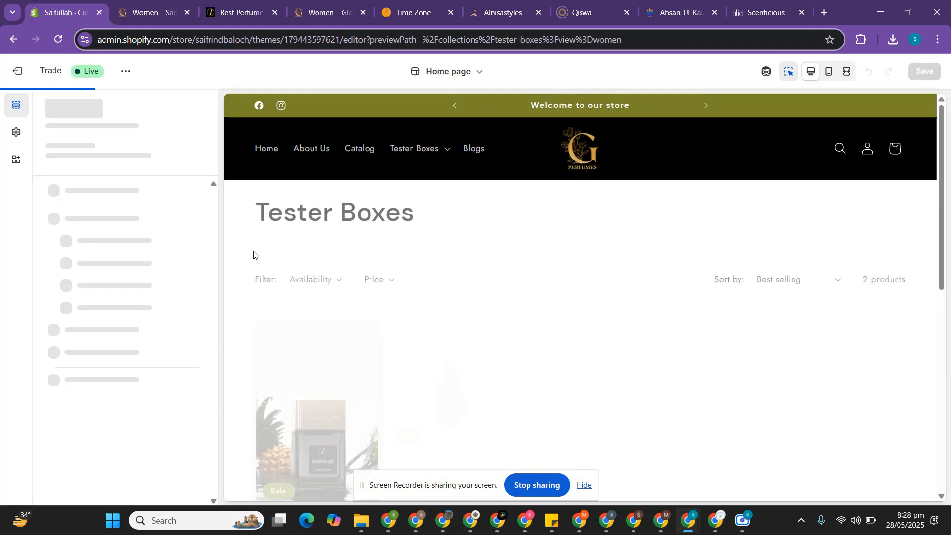
Step: Add an Image banner section to the women template and delete its heading, text and buttons blocks
{"action": "left_click", "coordinate": [88, 326]}
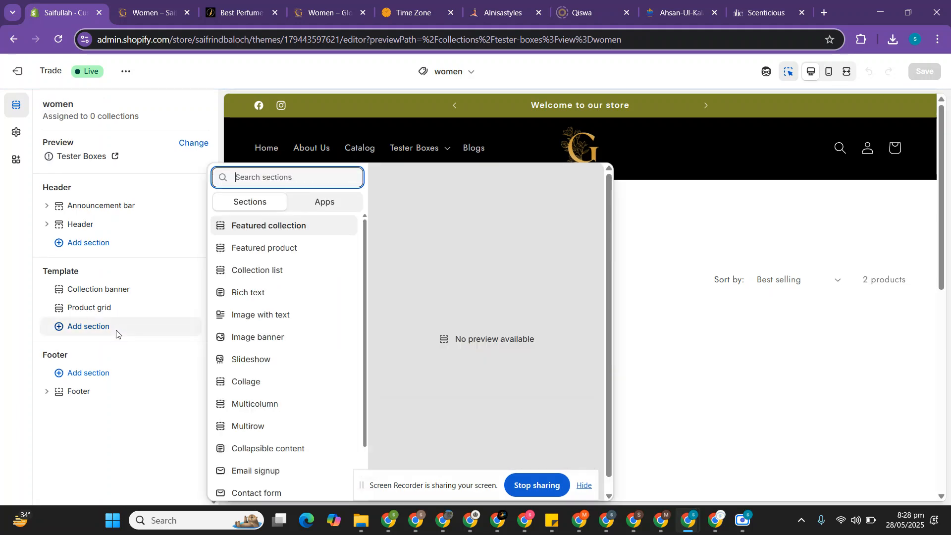
{"action": "left_click", "coordinate": [274, 341]}
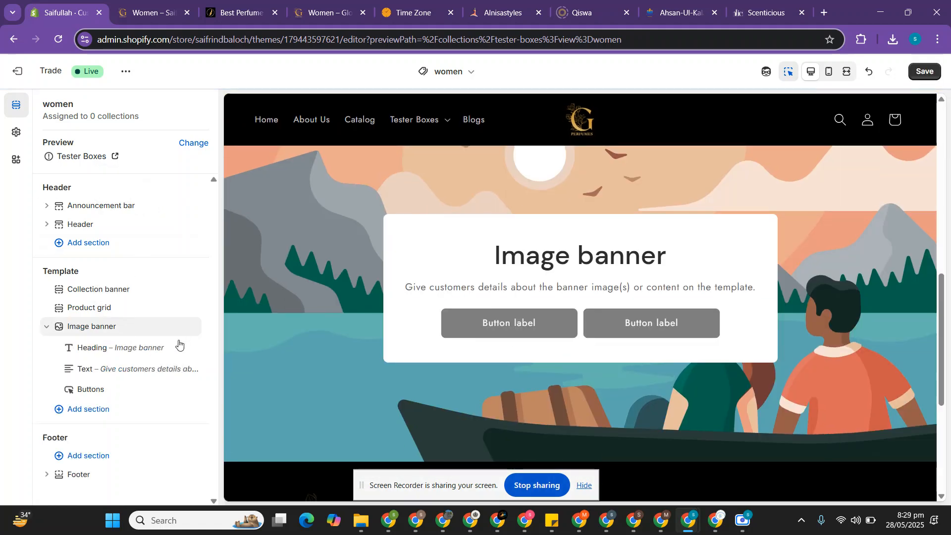
{"action": "left_click", "coordinate": [176, 348]}
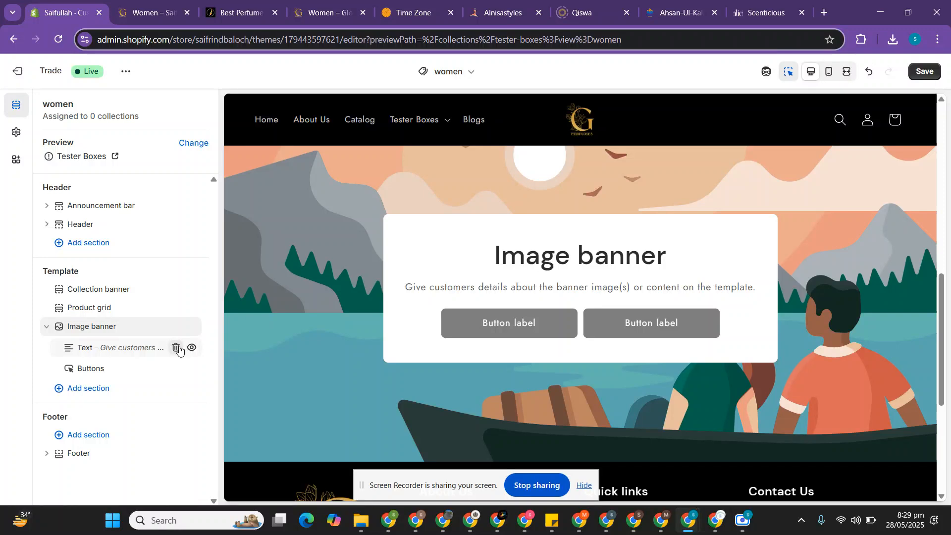
{"action": "left_click", "coordinate": [176, 348]}
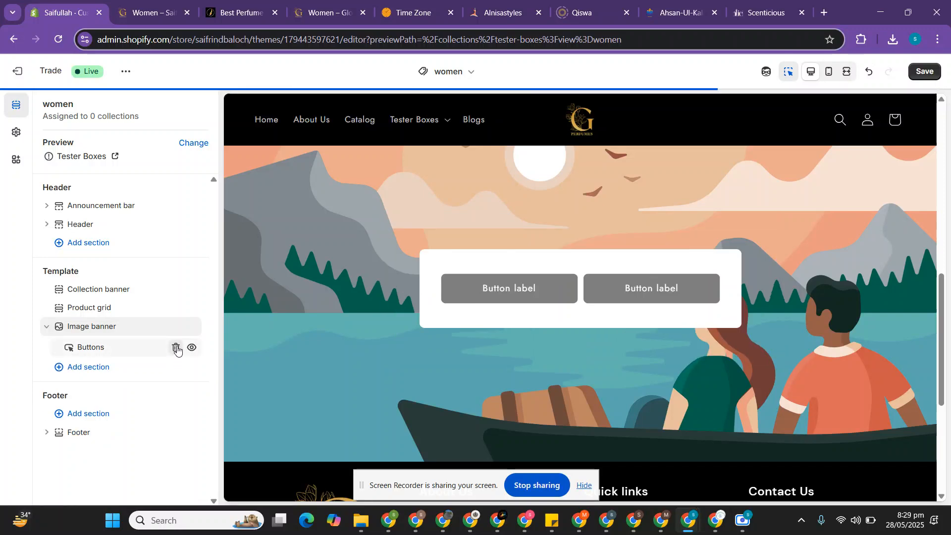
{"action": "left_click", "coordinate": [176, 348]}
Step: Upload the women's perfumes picture 1.webp from Downloads and set it as the image banner's first image
{"action": "left_click", "coordinate": [127, 330]}
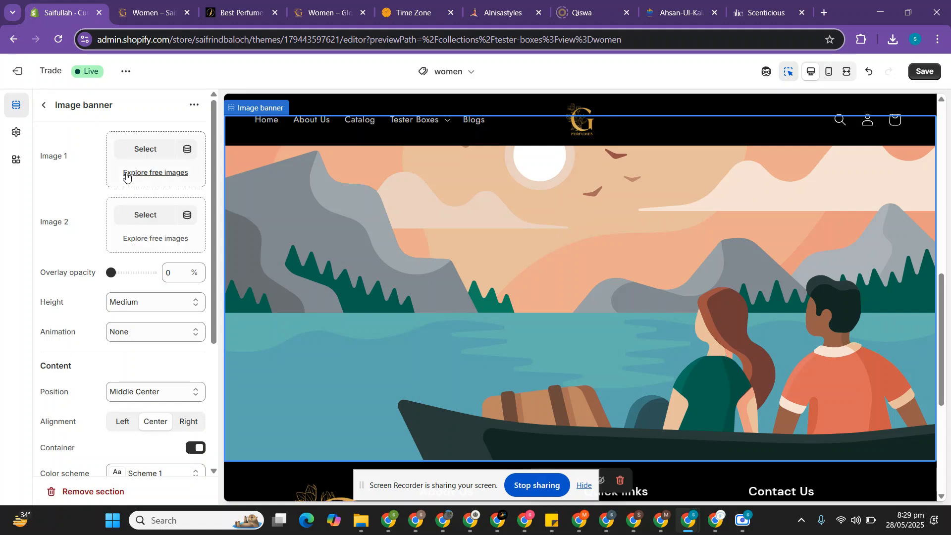
{"action": "left_click", "coordinate": [139, 147]}
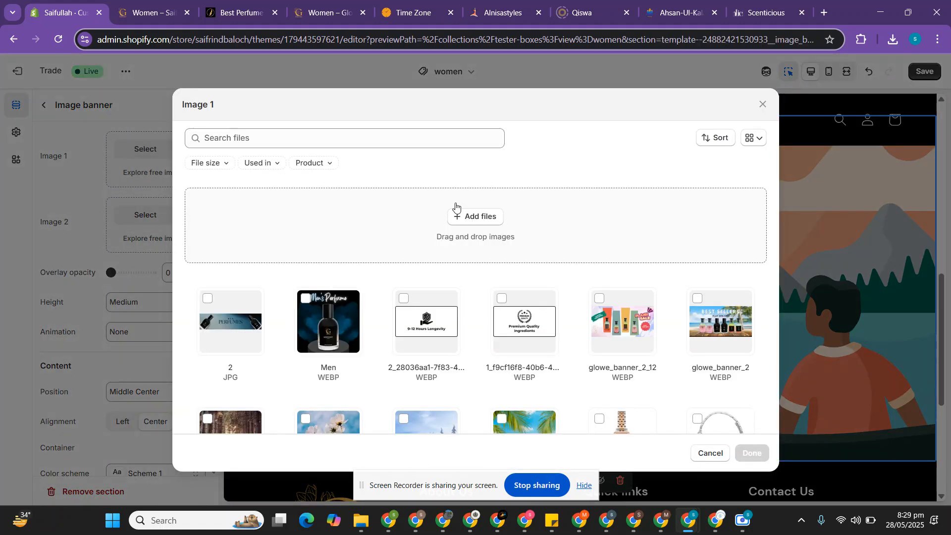
{"action": "left_click", "coordinate": [465, 219]}
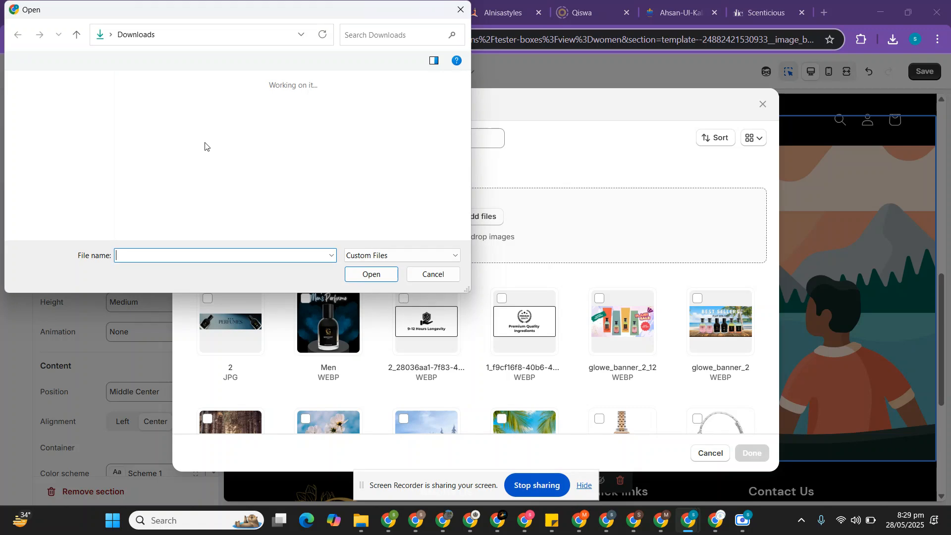
{"action": "left_click", "coordinate": [176, 136]}
{"action": "left_click", "coordinate": [369, 272]}
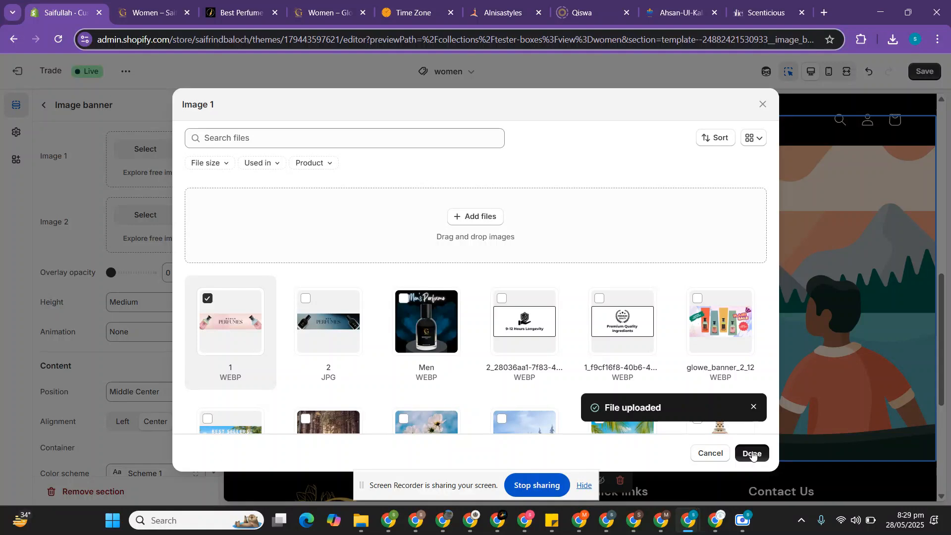
{"action": "left_click", "coordinate": [752, 453]}
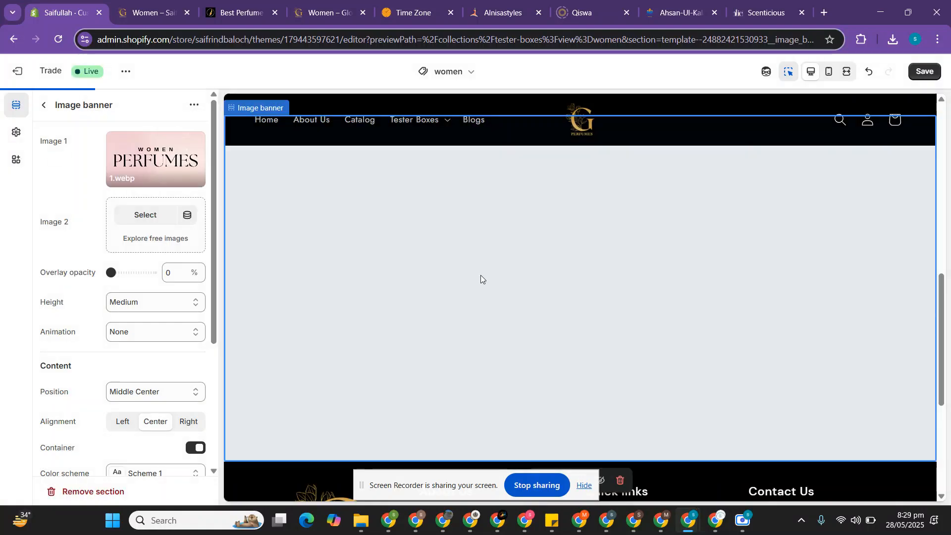
Step: Set the banner height to Adapt to first image and turn off Stack images and both the content and mobile containers
{"action": "left_click", "coordinate": [133, 309]}
{"action": "left_click", "coordinate": [135, 320]}
{"action": "scroll", "coordinate": [137, 323], "scroll_direction": "down", "scroll_amount": 1}
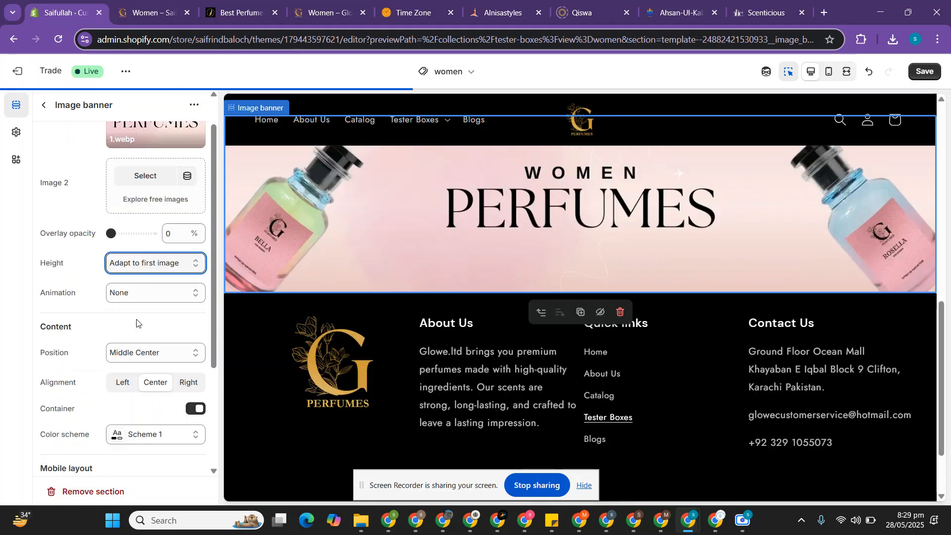
{"action": "scroll", "coordinate": [137, 323], "scroll_direction": "down", "scroll_amount": 1}
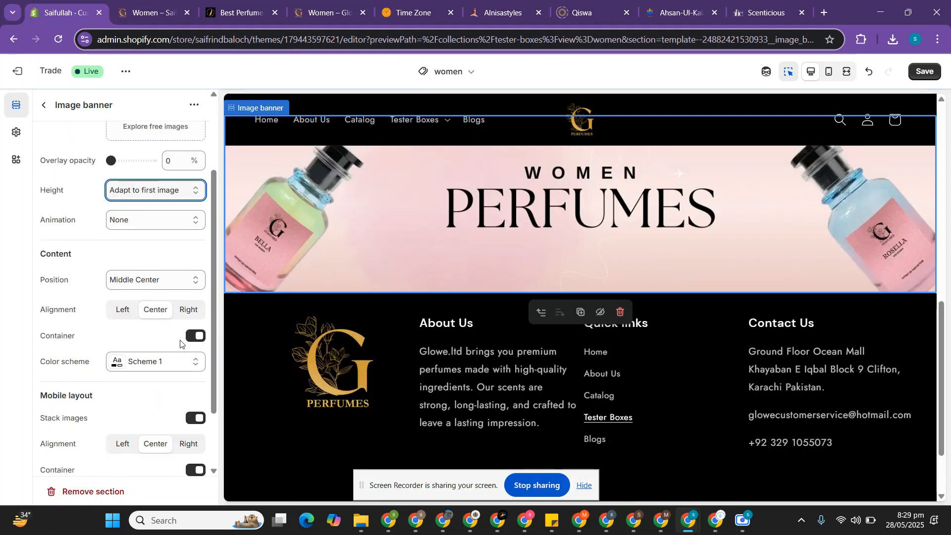
{"action": "left_click", "coordinate": [195, 417]}
{"action": "scroll", "coordinate": [188, 396], "scroll_direction": "down", "scroll_amount": 1}
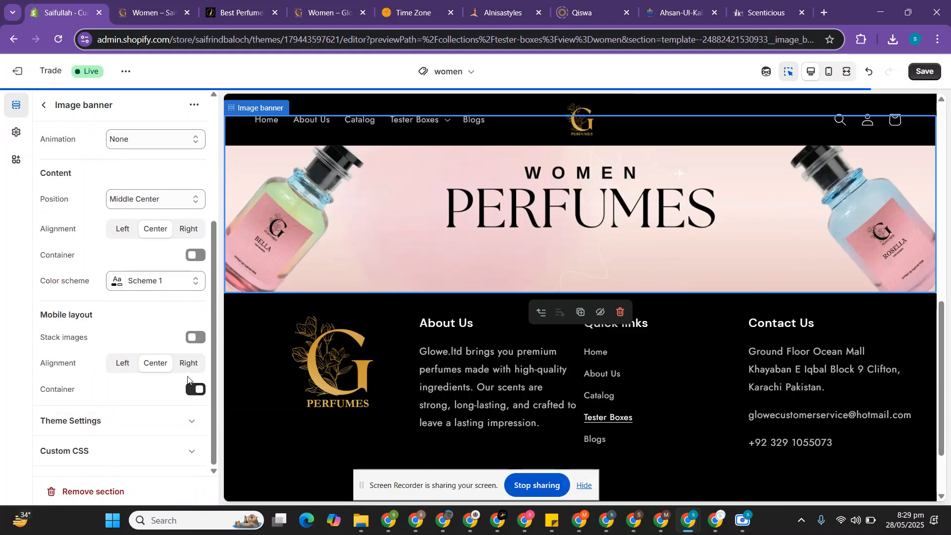
{"action": "left_click", "coordinate": [196, 390]}
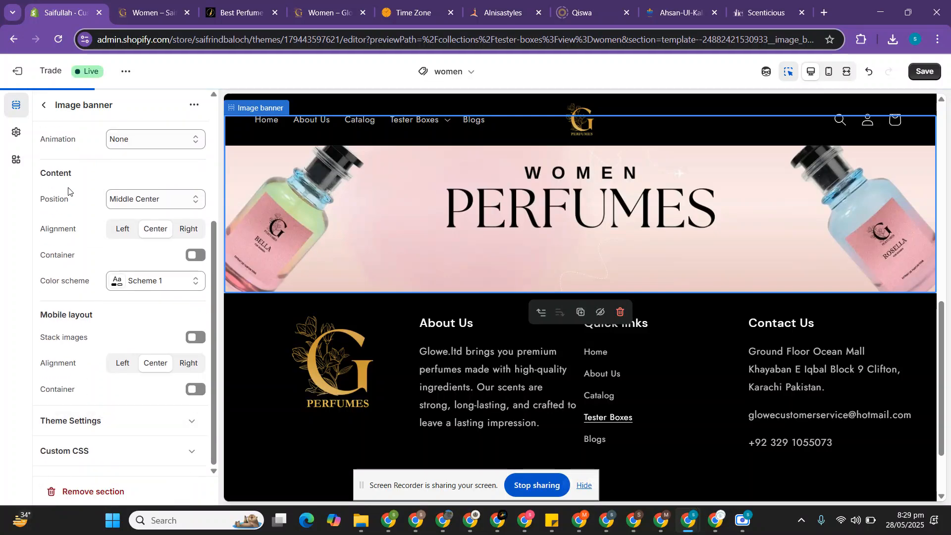
Step: Move the Image banner above the Collection banner in the women template and save the template
{"action": "left_click", "coordinate": [44, 105]}
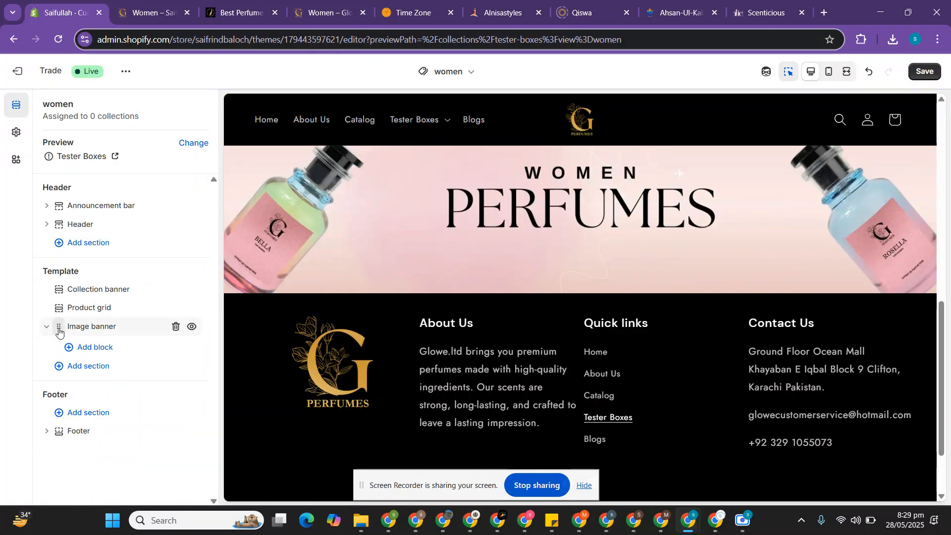
{"action": "left_click_drag", "start_coordinate": [57, 326], "coordinate": [47, 283]}
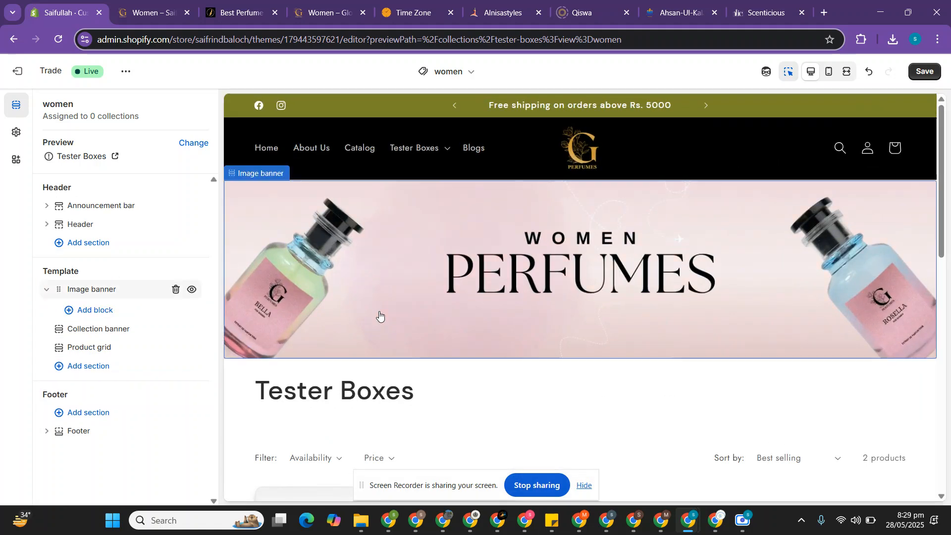
{"action": "left_click", "coordinate": [919, 74]}
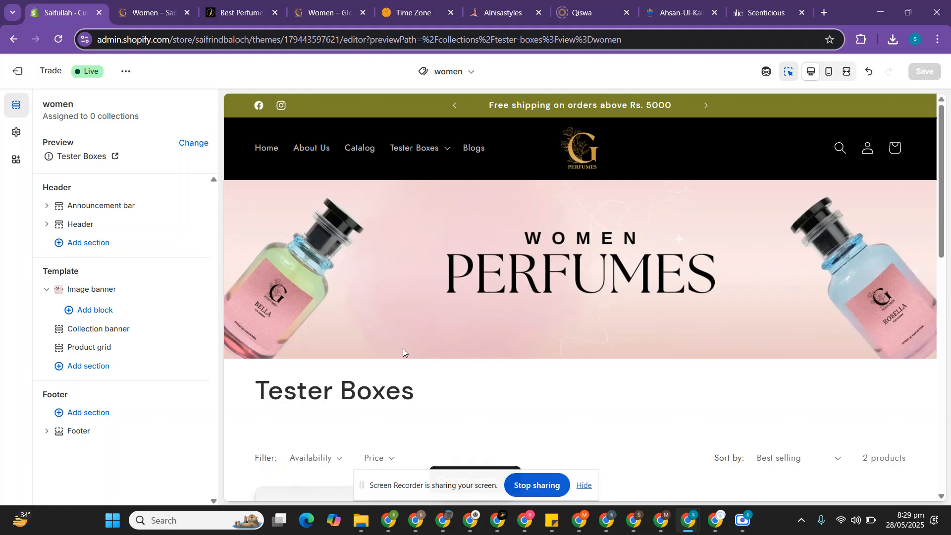
Step: Check the collection templates' assignments, leave the theme editor, and open the Women collection in the admin
{"action": "left_click", "coordinate": [446, 73]}
{"action": "left_click", "coordinate": [414, 164]}
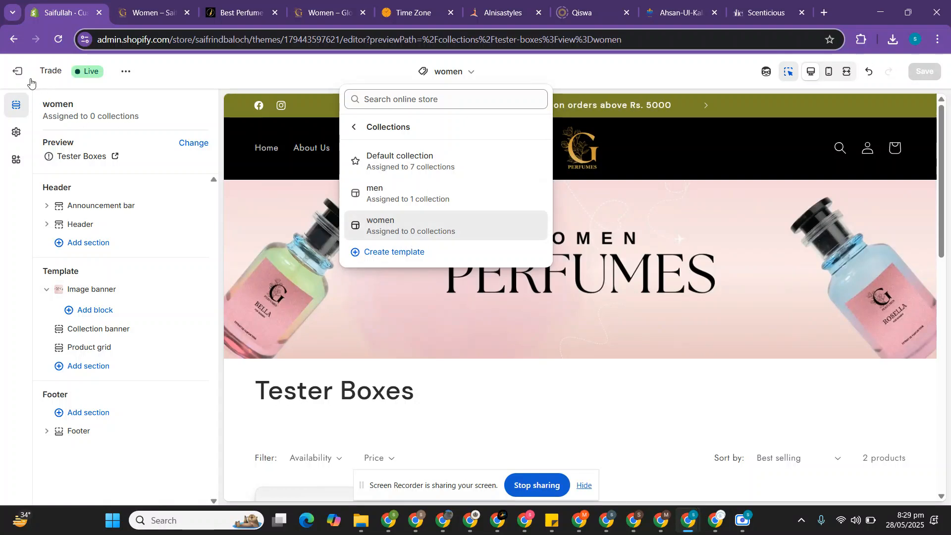
{"action": "left_click", "coordinate": [18, 71]}
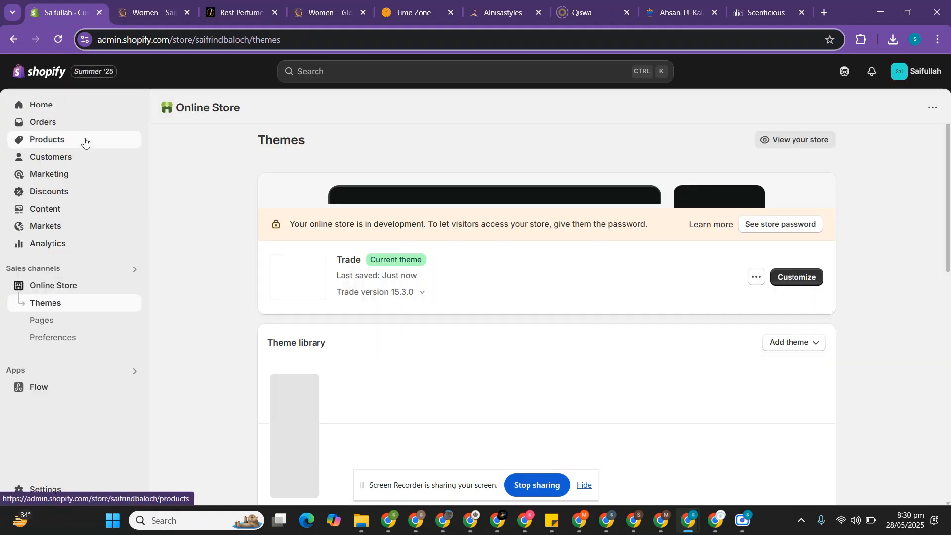
{"action": "left_click", "coordinate": [84, 143]}
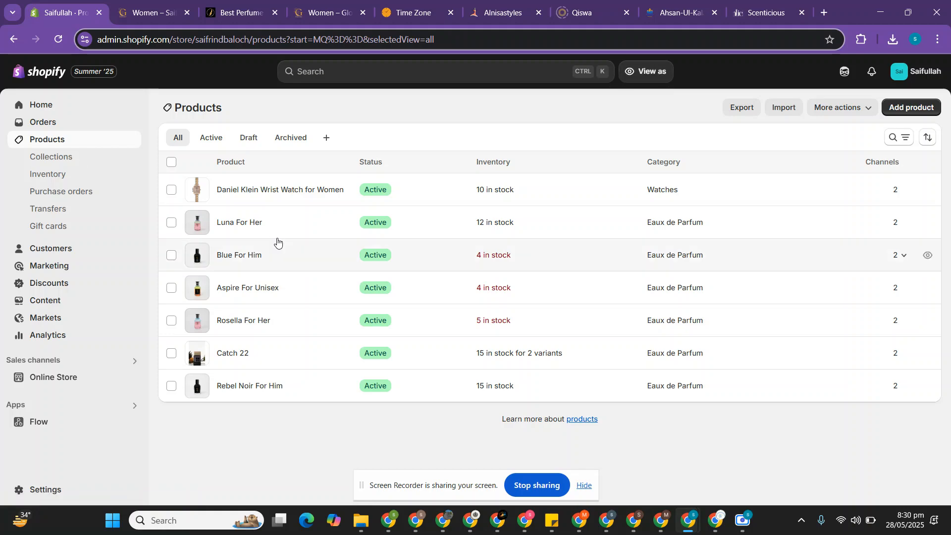
{"action": "left_click", "coordinate": [116, 157]}
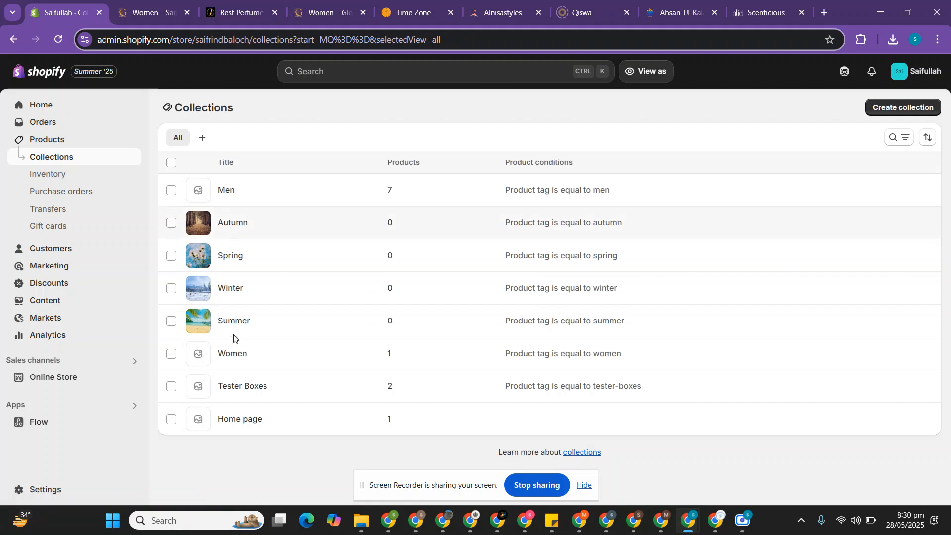
{"action": "left_click", "coordinate": [231, 354]}
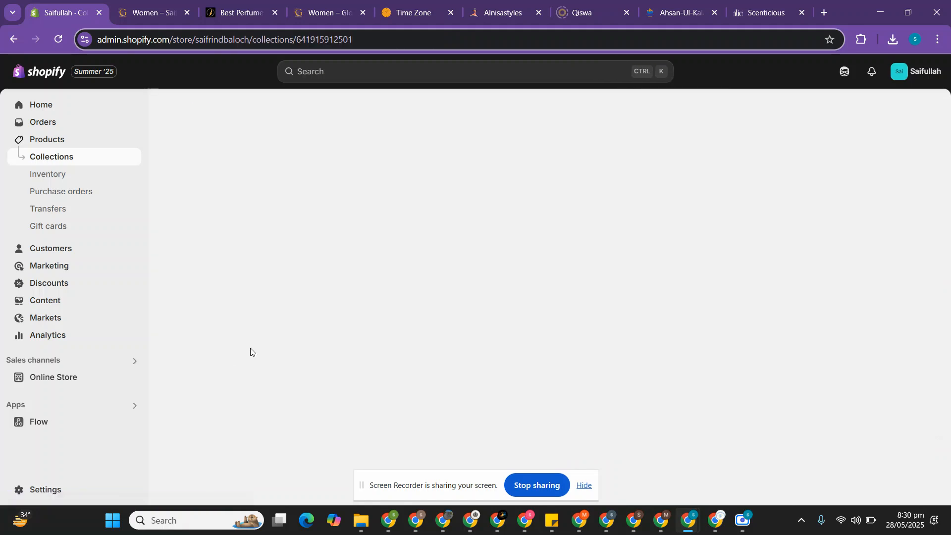
Step: Assign the women theme template to the Women collection and save it
{"action": "scroll", "coordinate": [754, 323], "scroll_direction": "down", "scroll_amount": 2}
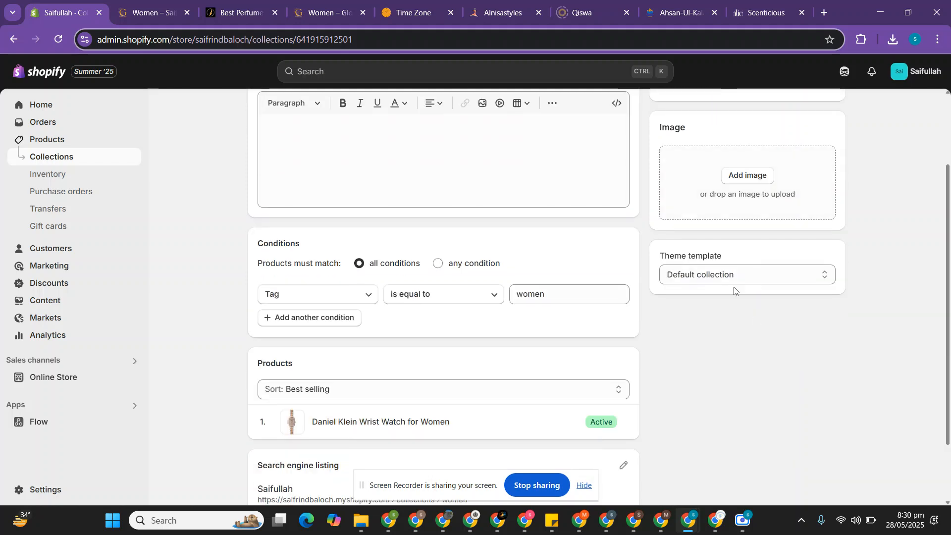
{"action": "left_click", "coordinate": [730, 281]}
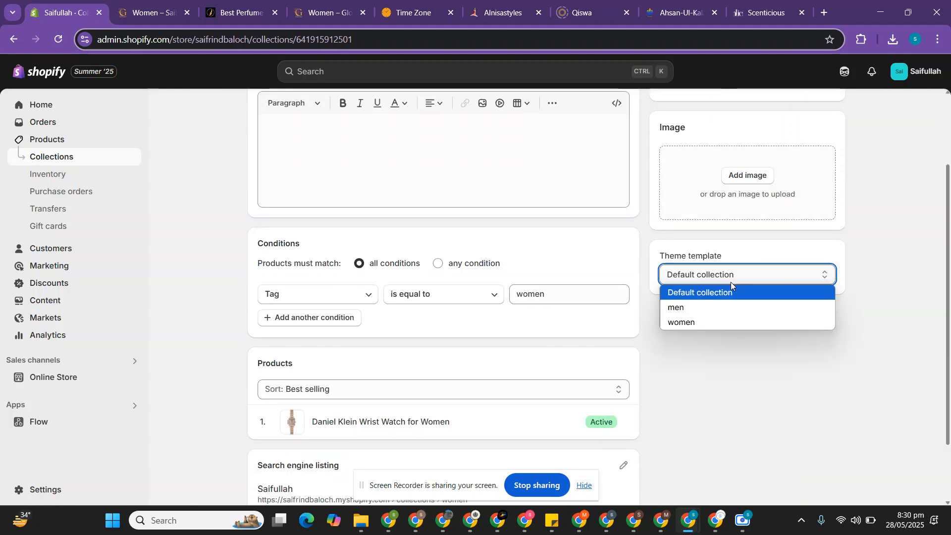
{"action": "left_click", "coordinate": [703, 322]}
{"action": "left_click", "coordinate": [656, 72]}
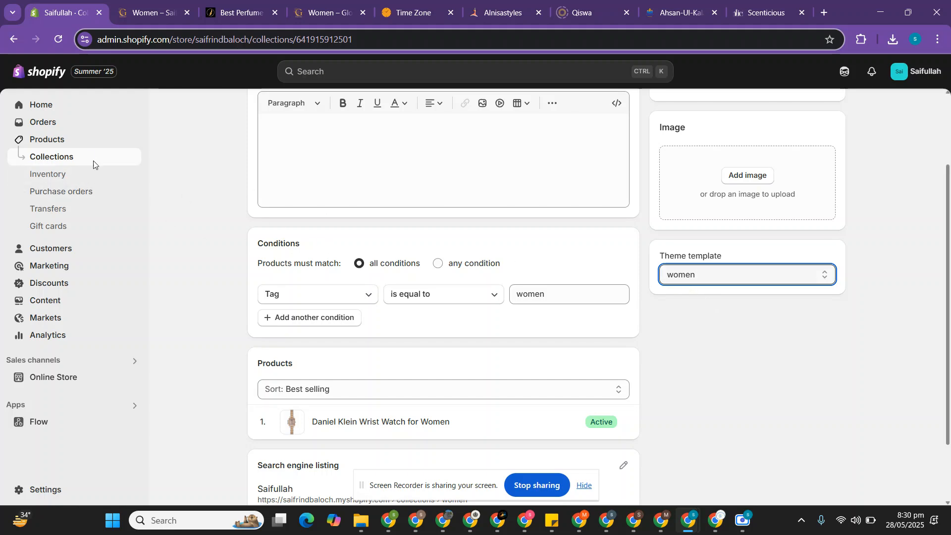
{"action": "scroll", "coordinate": [244, 206], "scroll_direction": "up", "scroll_amount": 2}
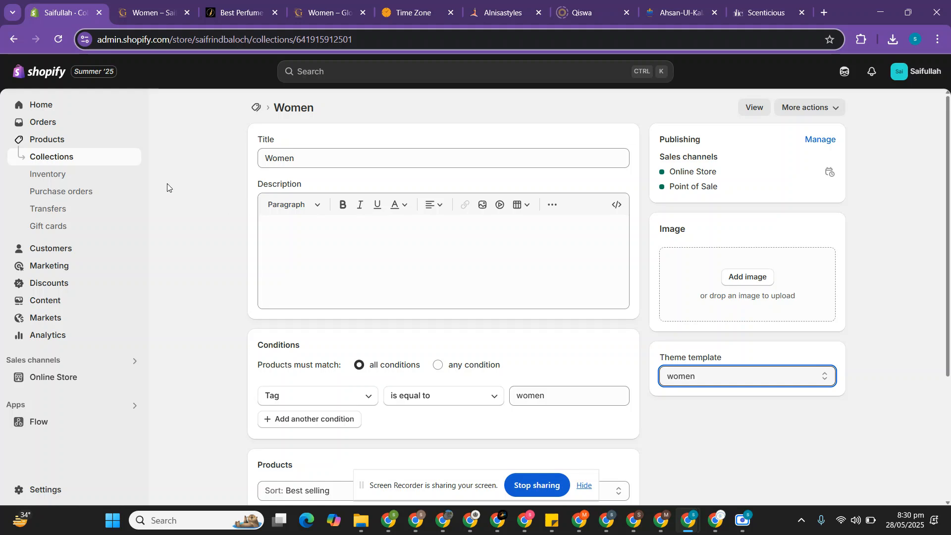
Step: Open the Autumn collection and display its available theme template choices
{"action": "left_click", "coordinate": [122, 160]}
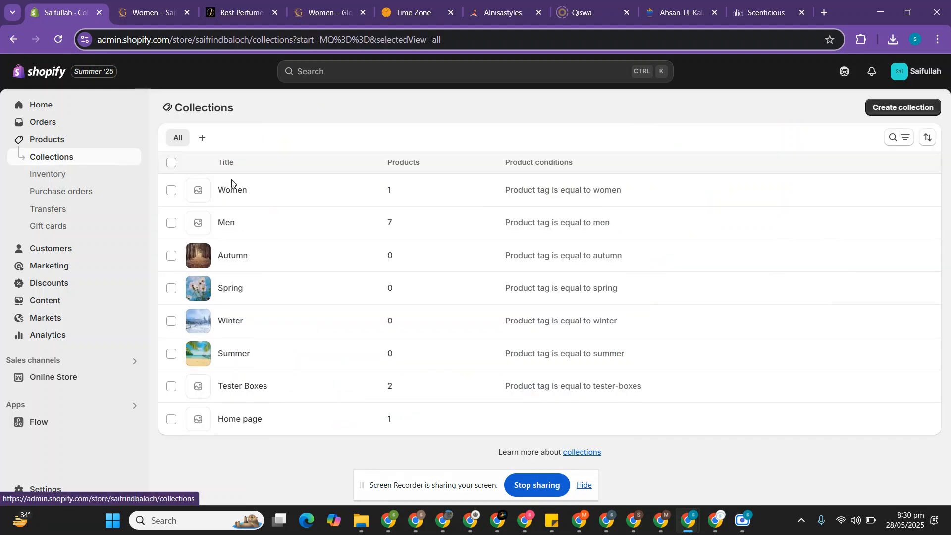
{"action": "left_click", "coordinate": [232, 256]}
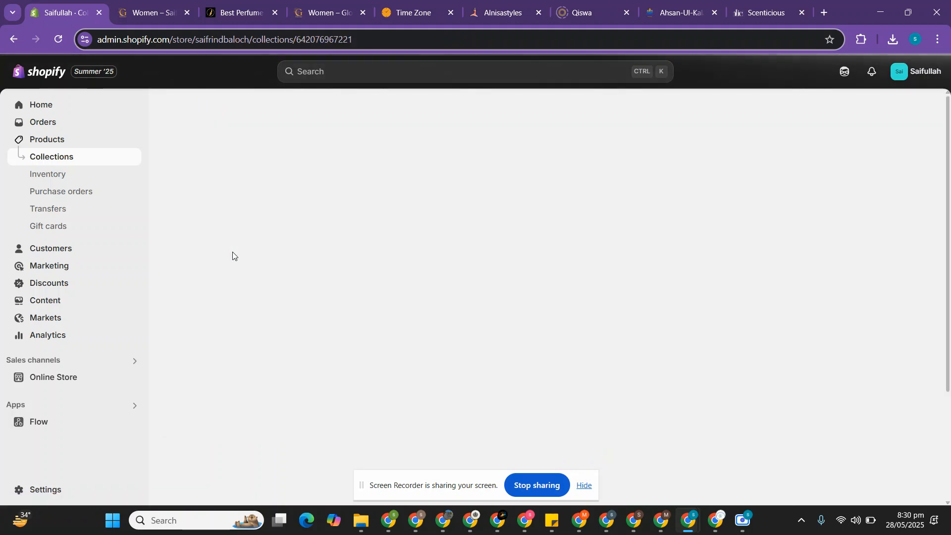
{"action": "scroll", "coordinate": [761, 378], "scroll_direction": "down", "scroll_amount": 3}
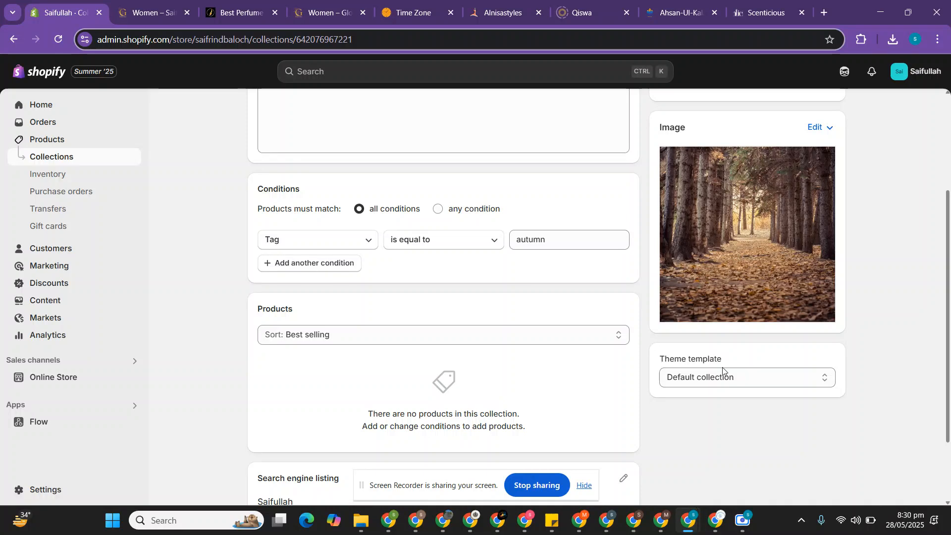
{"action": "left_click", "coordinate": [723, 373]}
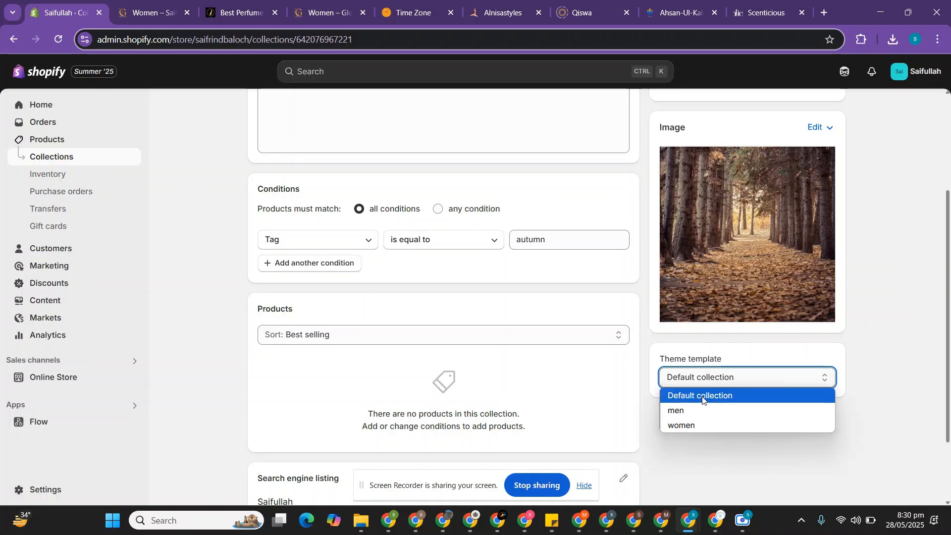
Step: Dismiss the Autumn collection's template choices, view the storefront home page, and return to the collections list in the admin
{"action": "left_click", "coordinate": [221, 221]}
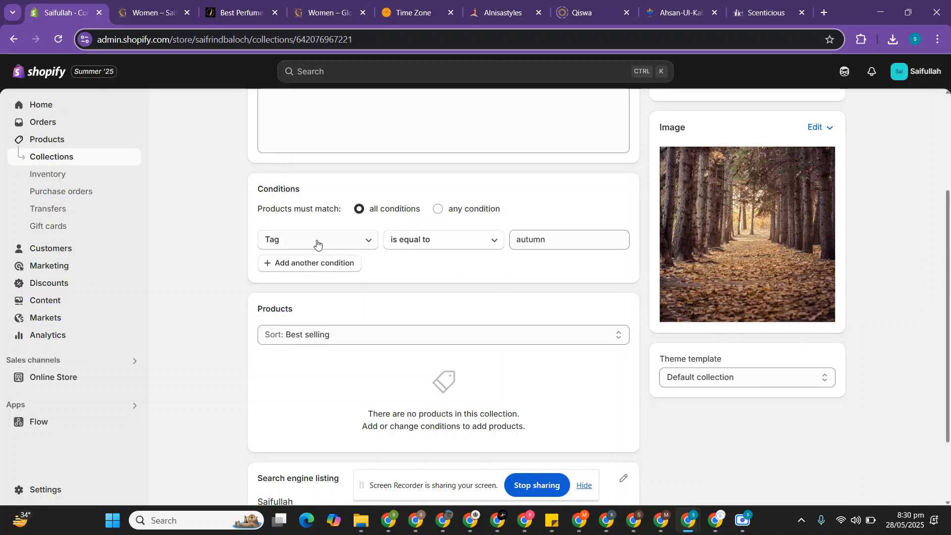
{"action": "scroll", "coordinate": [317, 242], "scroll_direction": "up", "scroll_amount": 3}
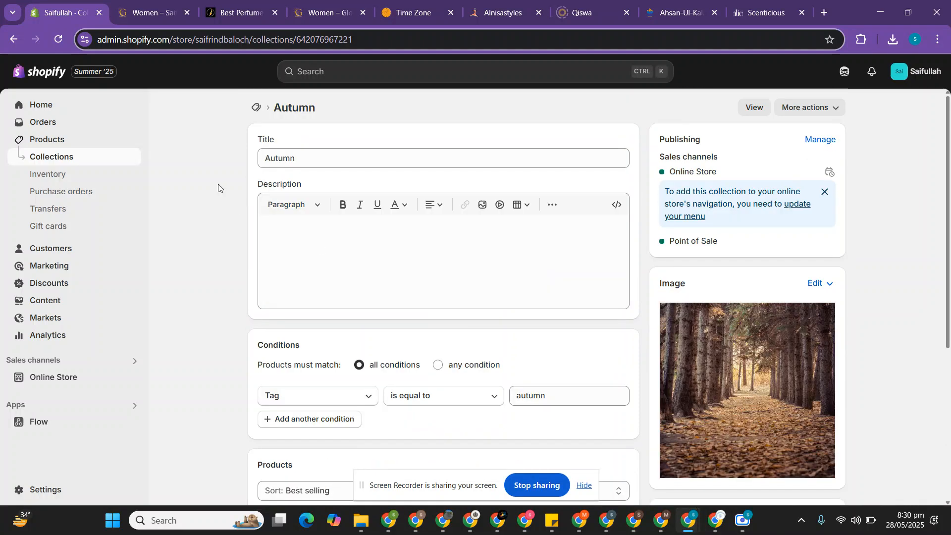
{"action": "left_click", "coordinate": [157, 4]}
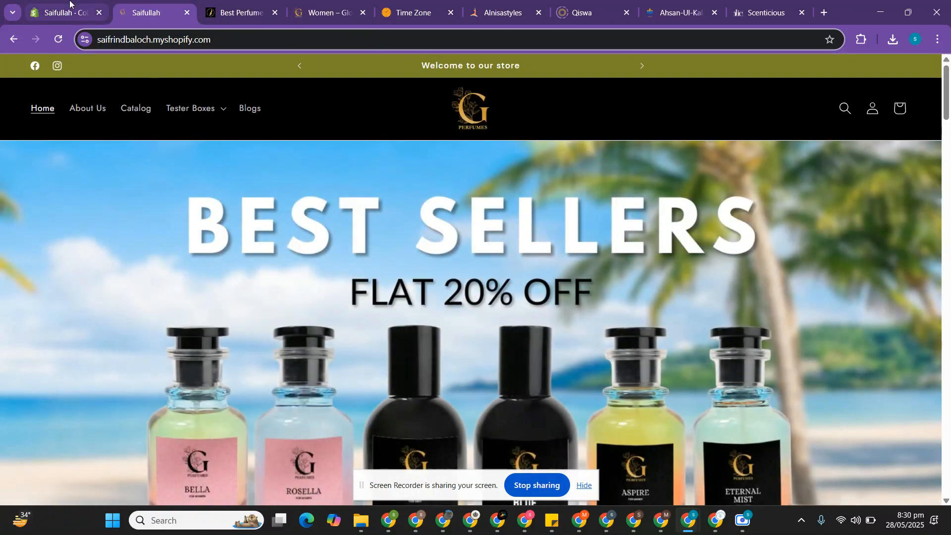
{"action": "left_click", "coordinate": [70, 4]}
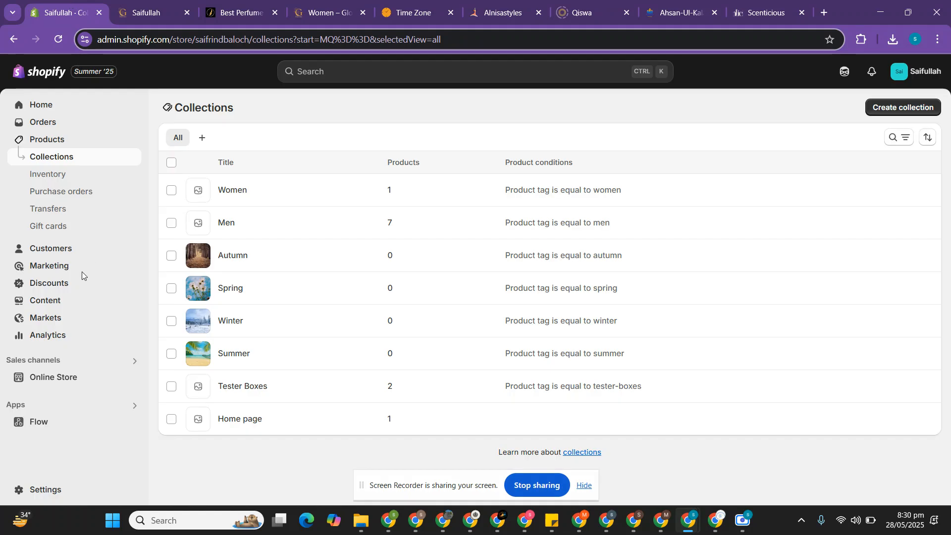
Step: Open the Trade theme for customization and load its Default collection template
{"action": "left_click", "coordinate": [90, 381]}
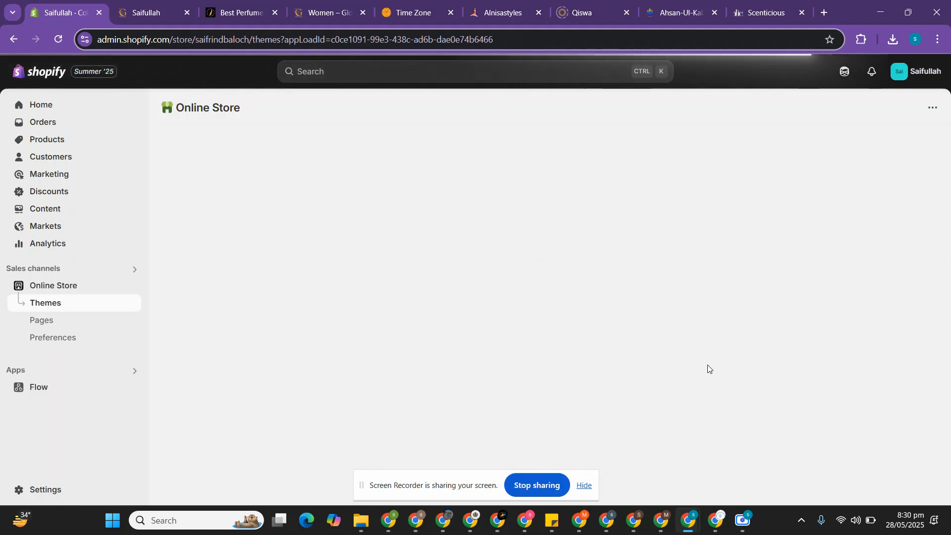
{"action": "left_click", "coordinate": [790, 413]}
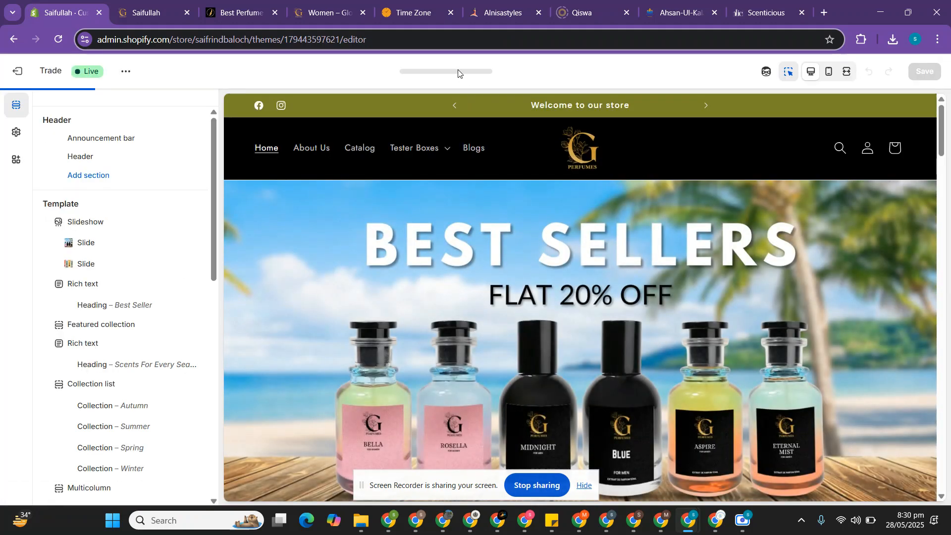
{"action": "left_click", "coordinate": [456, 73]}
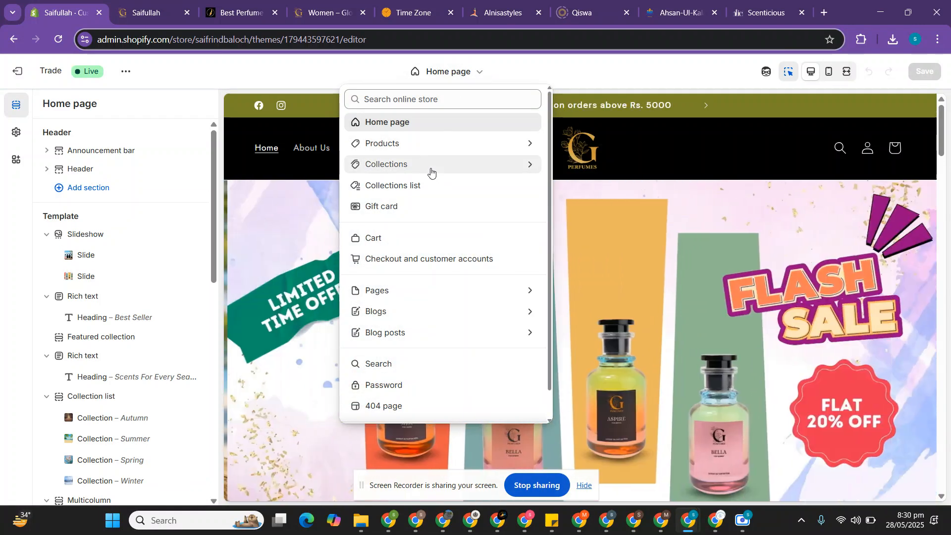
{"action": "left_click", "coordinate": [431, 171]}
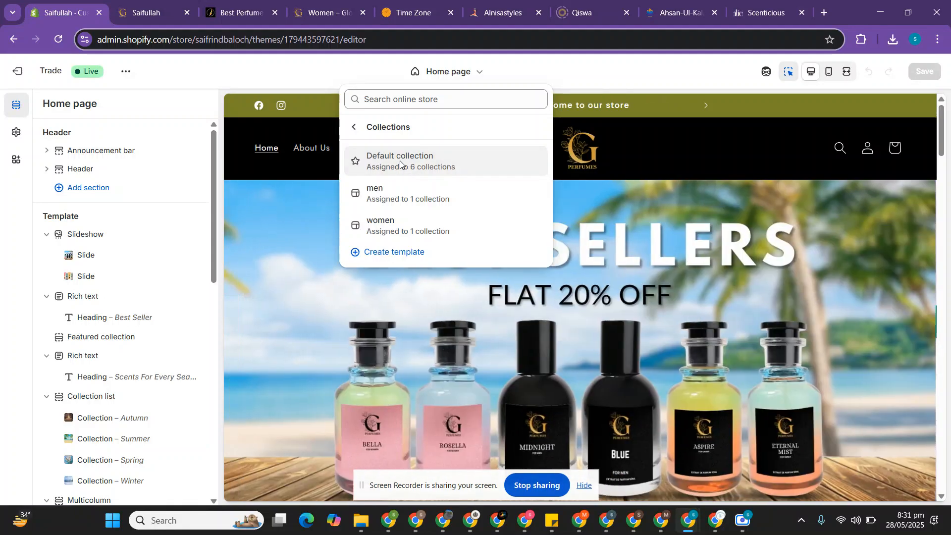
{"action": "left_click", "coordinate": [400, 164]}
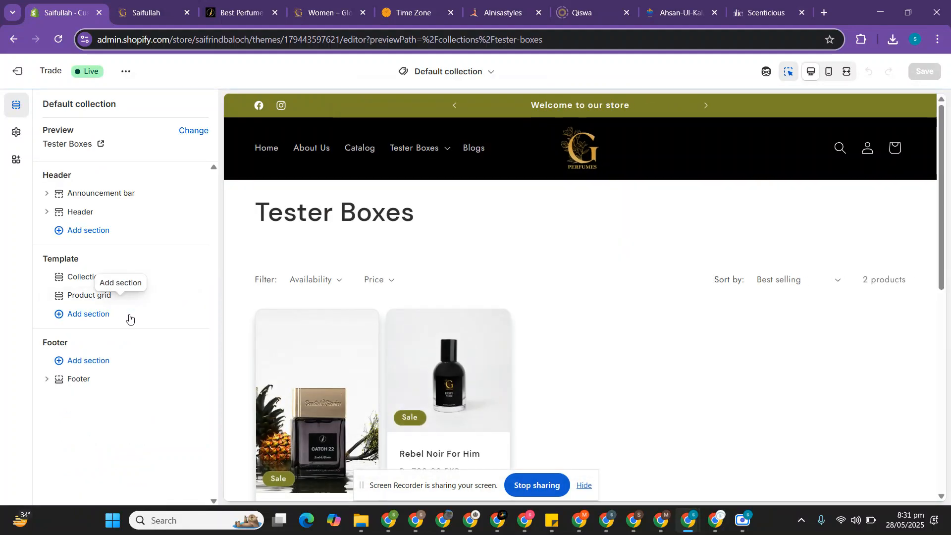
Step: Look through the sections that can be added to the Default collection template, and display the list of collection templates
{"action": "left_click", "coordinate": [128, 317]}
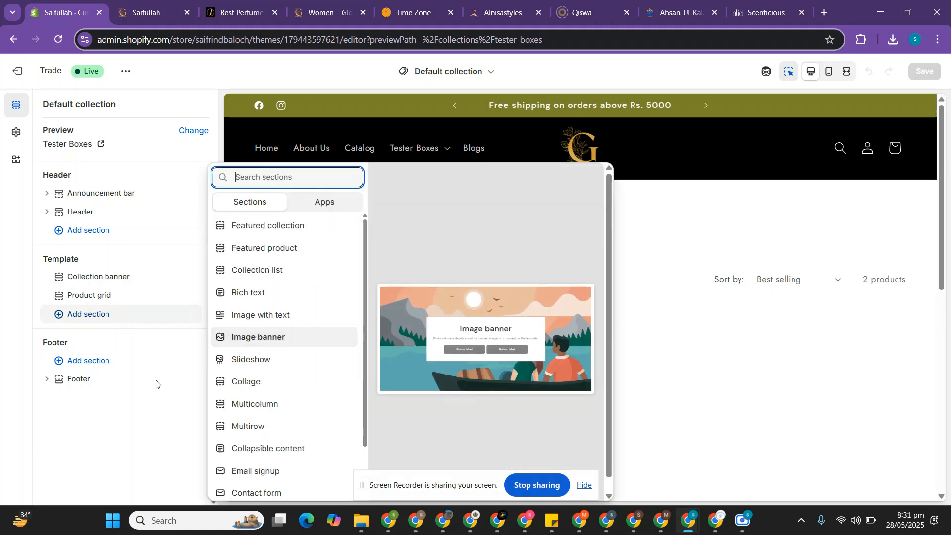
{"action": "left_click", "coordinate": [119, 433]}
{"action": "left_click", "coordinate": [478, 74]}
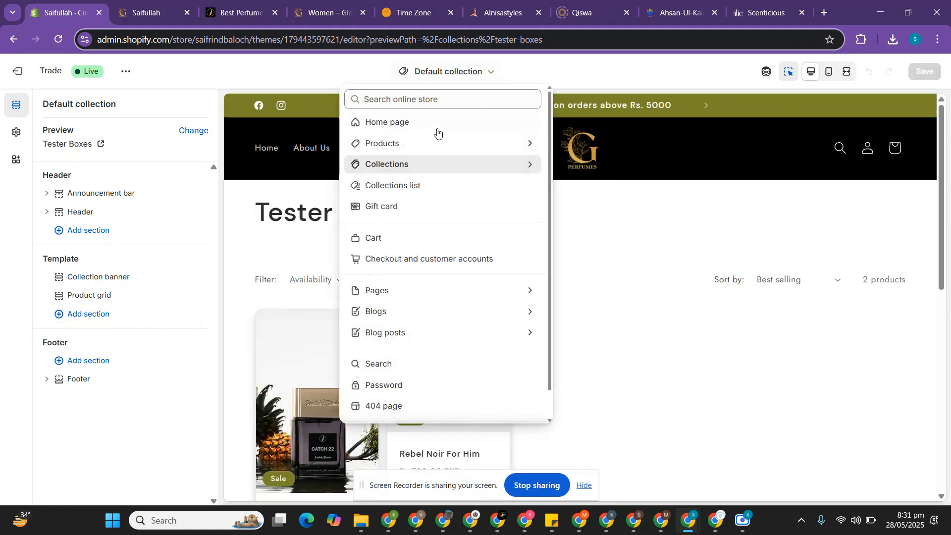
{"action": "left_click", "coordinate": [428, 164]}
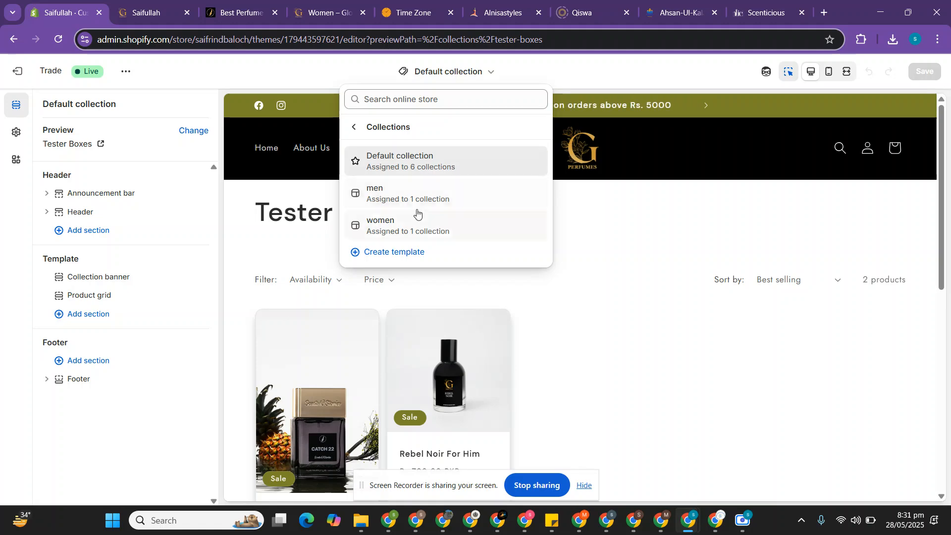
Step: View the Unisex collection page on the glowe.ltd reference store, and return to the theme editor
{"action": "left_click", "coordinate": [344, 4]}
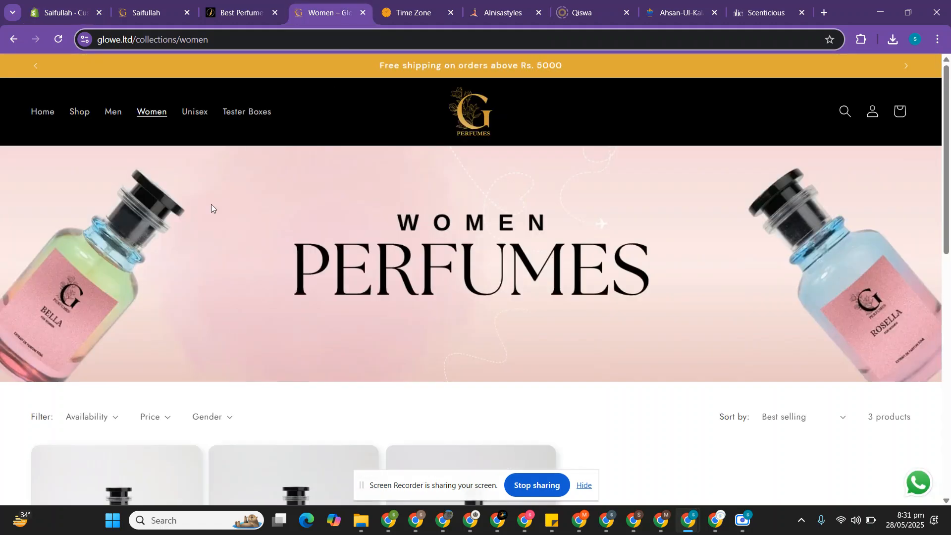
{"action": "left_click", "coordinate": [192, 111]}
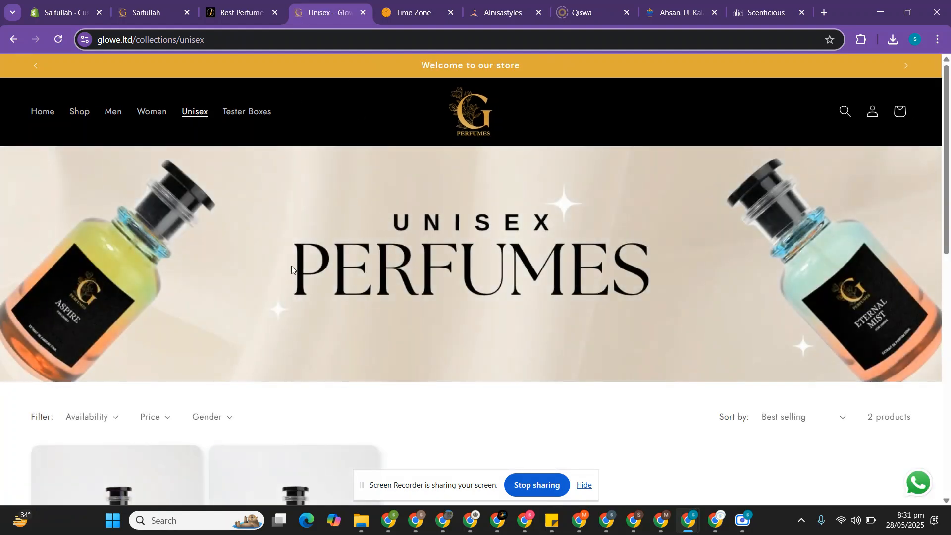
{"action": "left_click", "coordinate": [67, 11]}
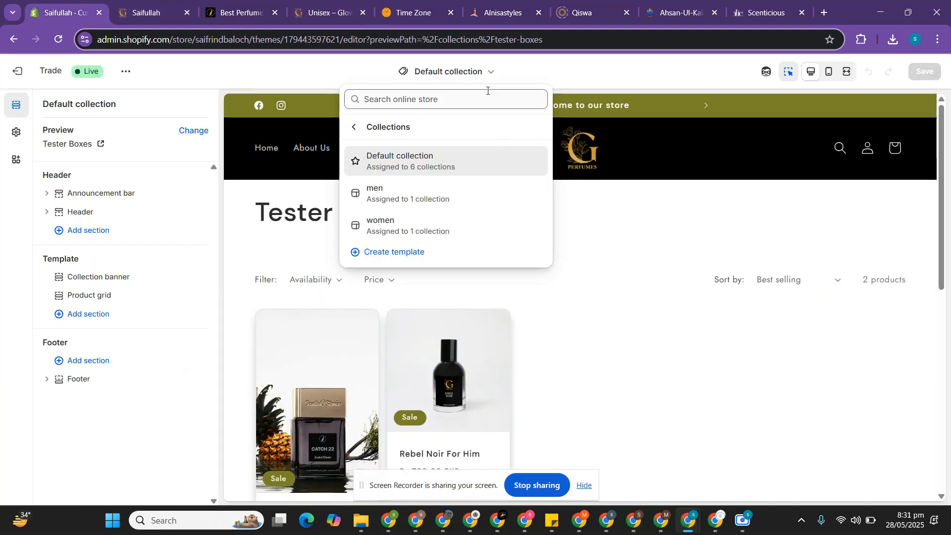